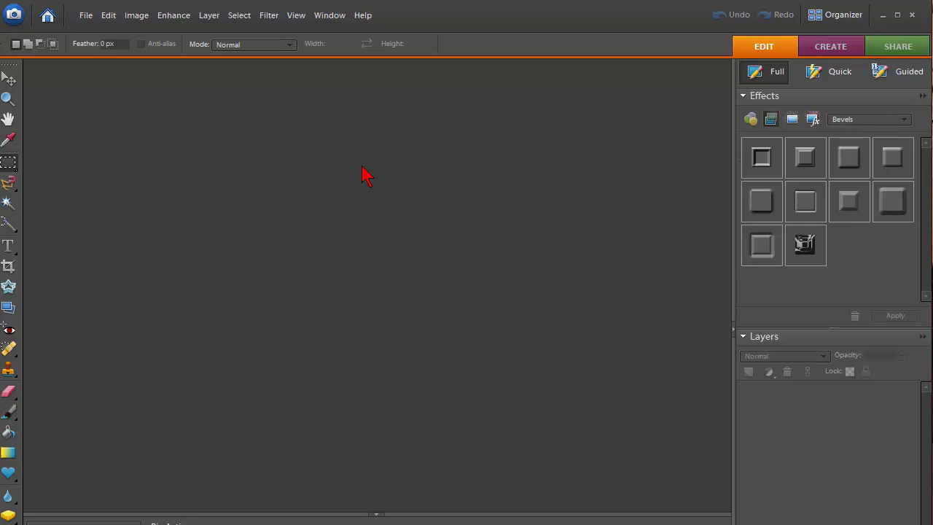
# Create a blank 800 x 600 px document at 300 ppi with a white background.
pyautogui.click(90, 24)
pyautogui.moveTo(109, 34)
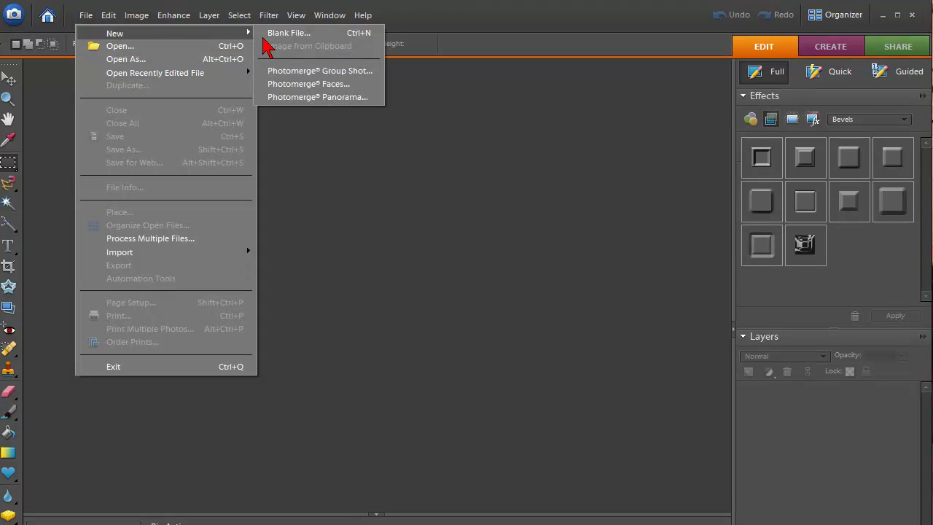
pyautogui.click(289, 33)
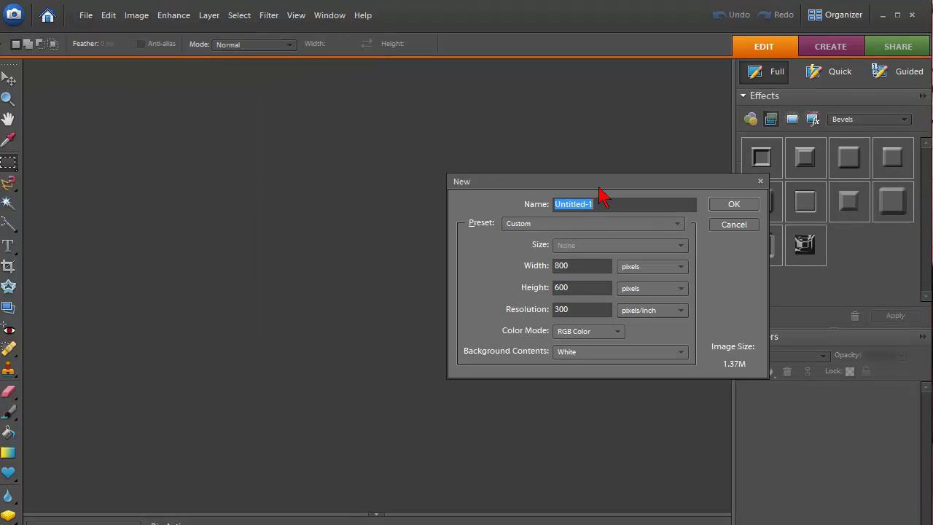
pyautogui.moveTo(529, 184); pyautogui.dragTo(506, 188)
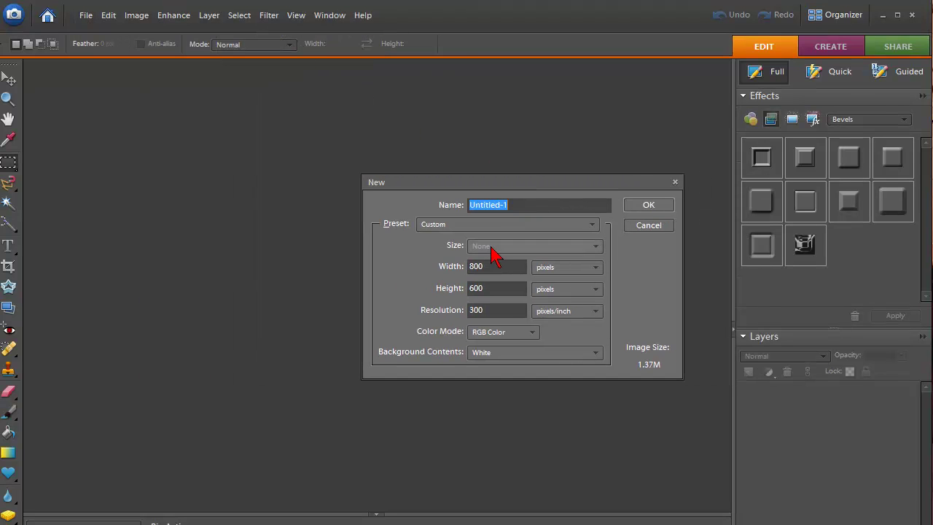
pyautogui.click(648, 206)
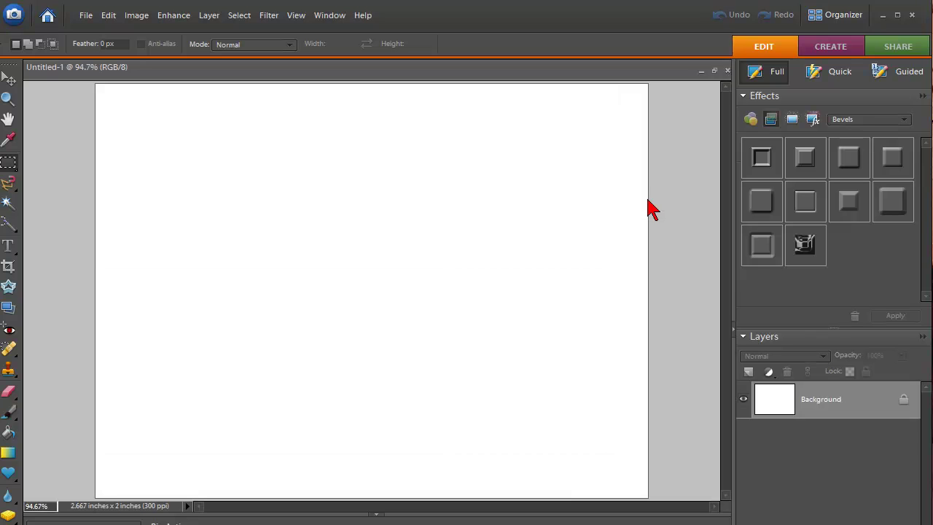
# Convert the Background into Layer 0 and fill it with the black foreground colour.
pyautogui.doubleClick(905, 405)
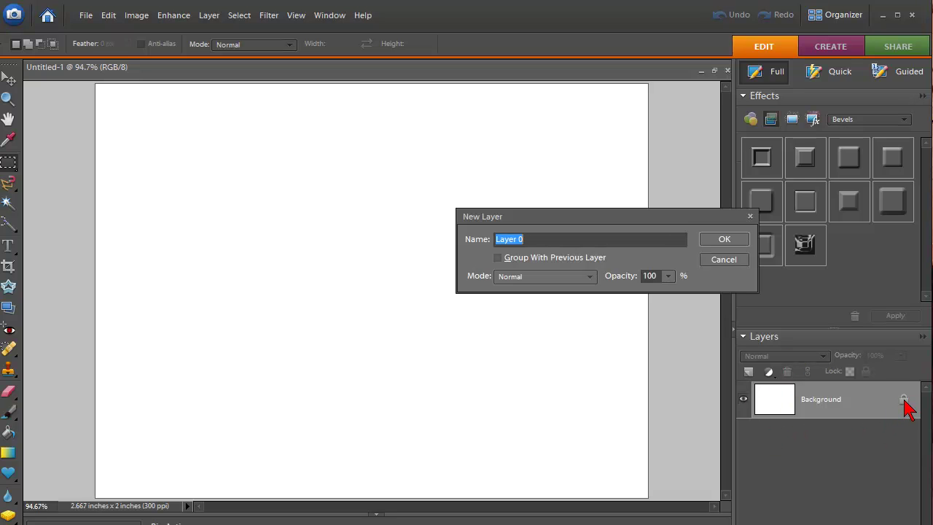
pyautogui.click(724, 240)
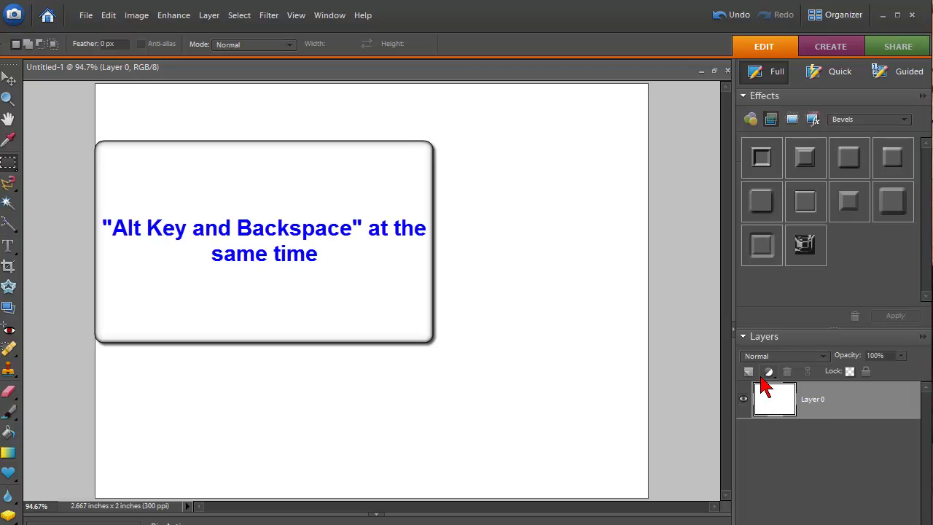
pyautogui.hotkey('alt', 'BackSpace')
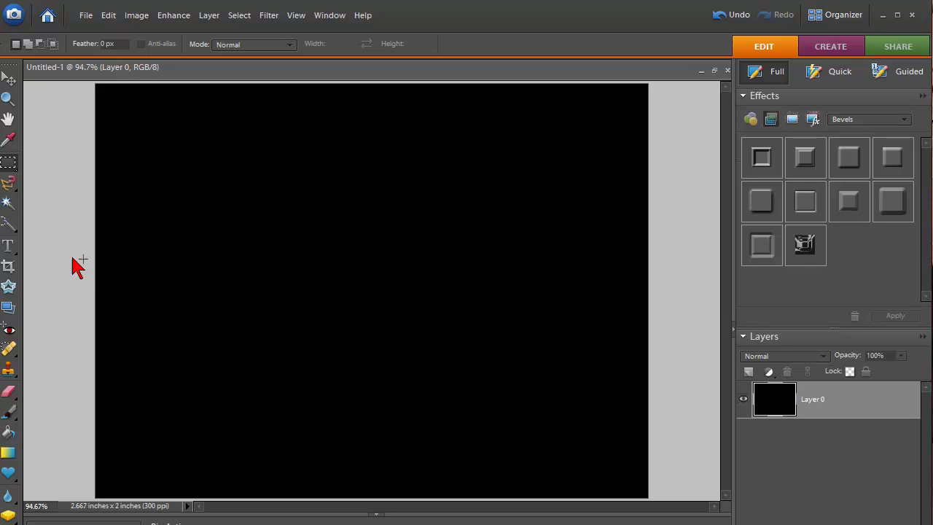
# Type the word FIRE in white Impact 48 pt text and commit it.
pyautogui.click(8, 248)
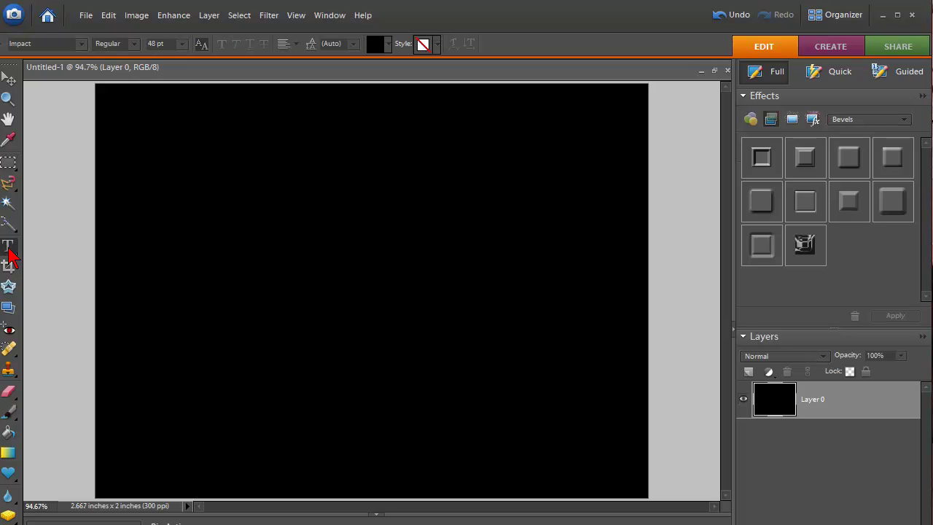
pyautogui.click(385, 50)
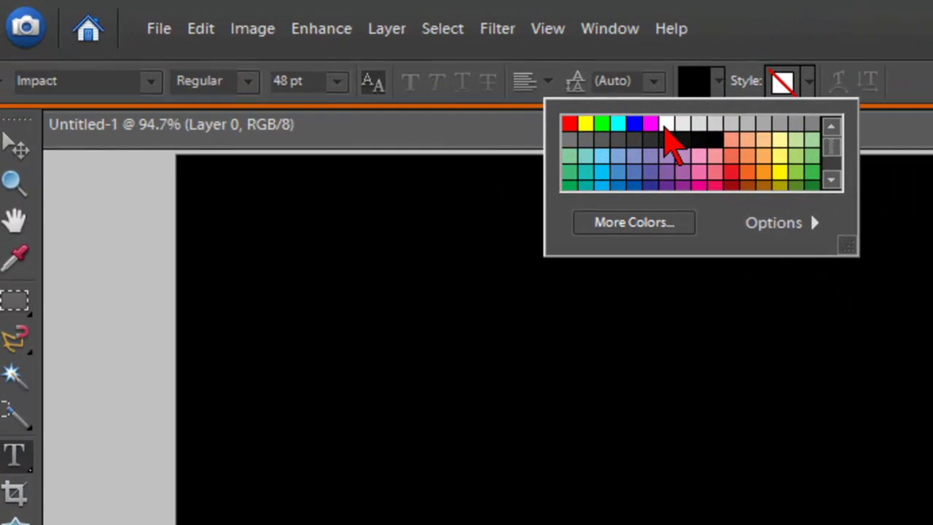
pyautogui.click(428, 80)
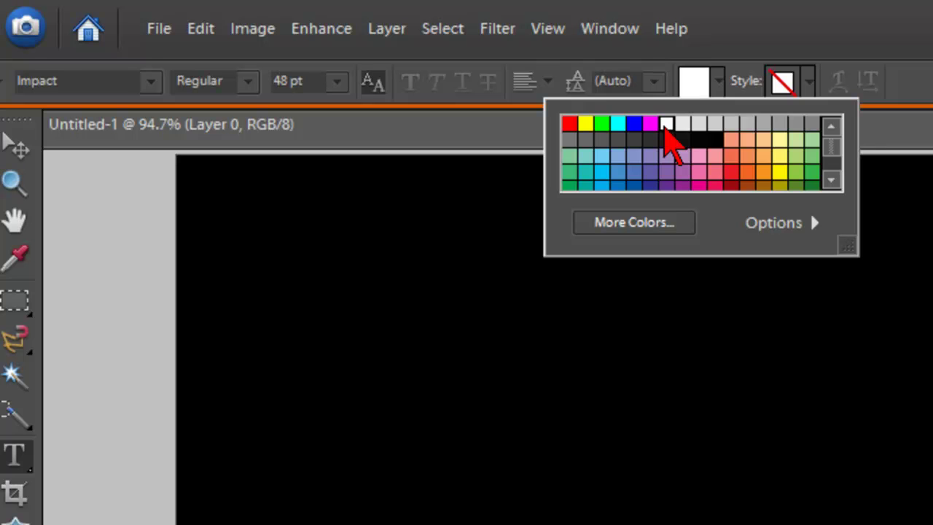
pyautogui.click(925, 120)
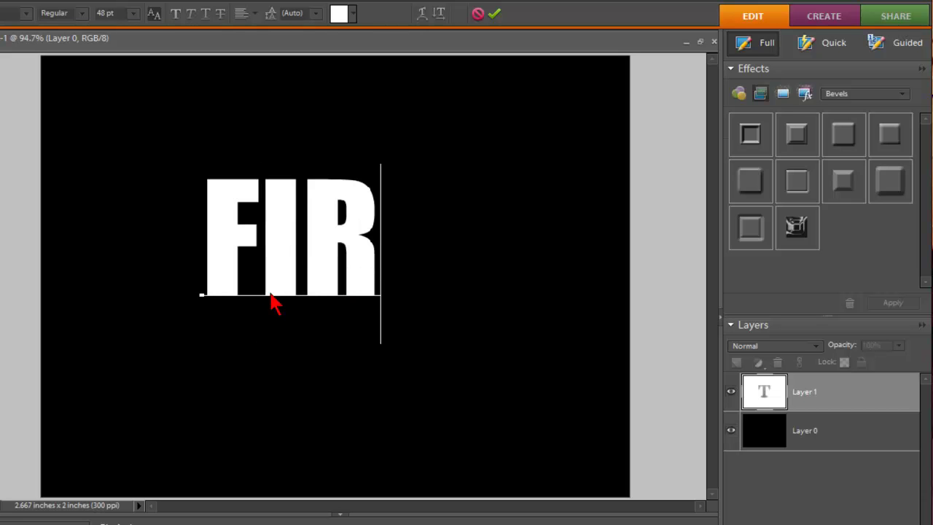
pyautogui.hotkey('ctrl', 'Return')
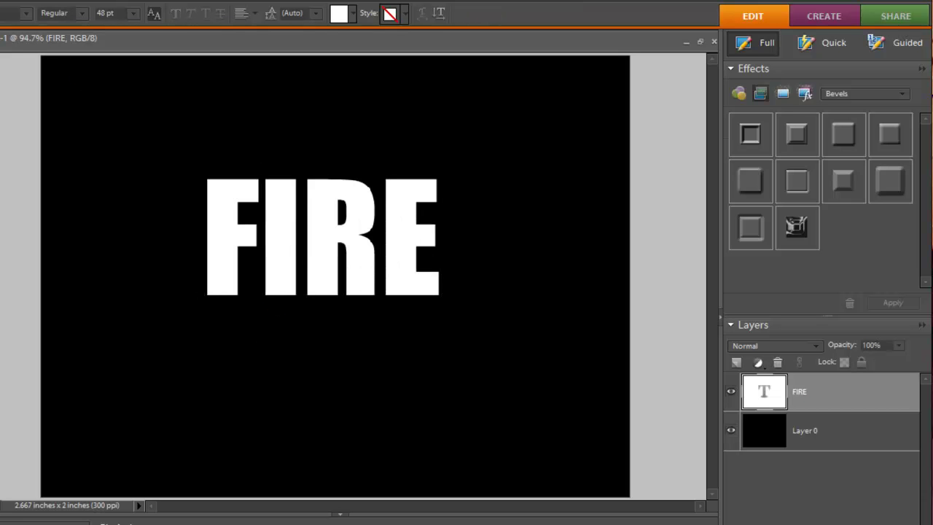
# Move the FIRE text toward the centre of the canvas.
pyautogui.press('v')
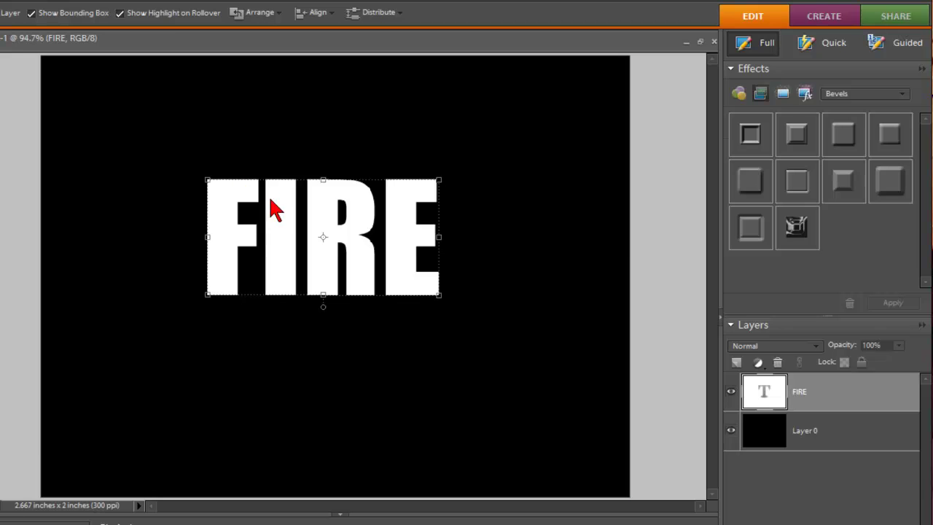
pyautogui.moveTo(291, 228); pyautogui.dragTo(323, 250)
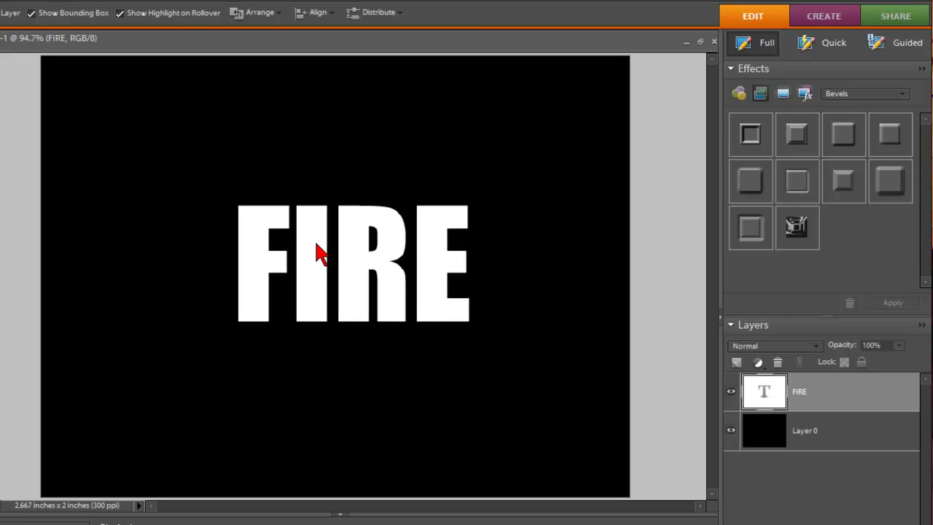
pyautogui.click(321, 253)
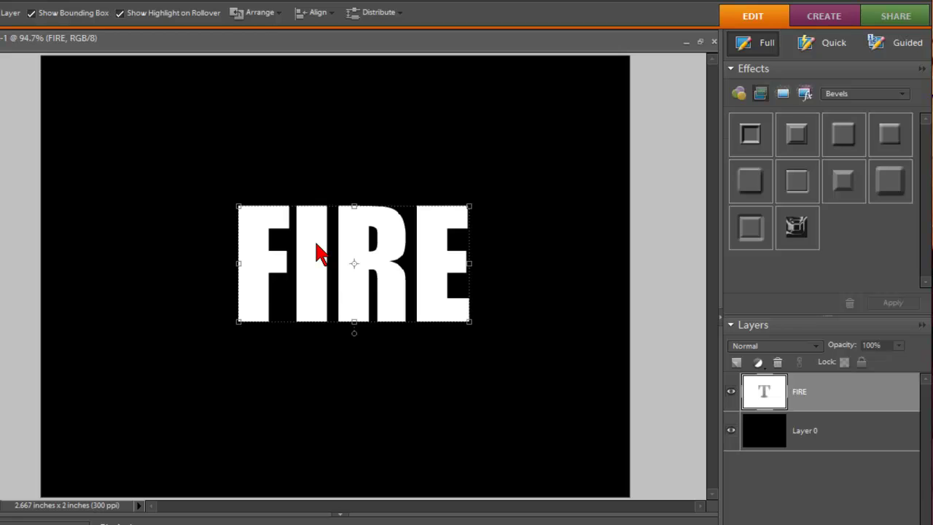
# Duplicate the FIRE text layer as 'FIRE copy' above the original.
pyautogui.click(197, 129)
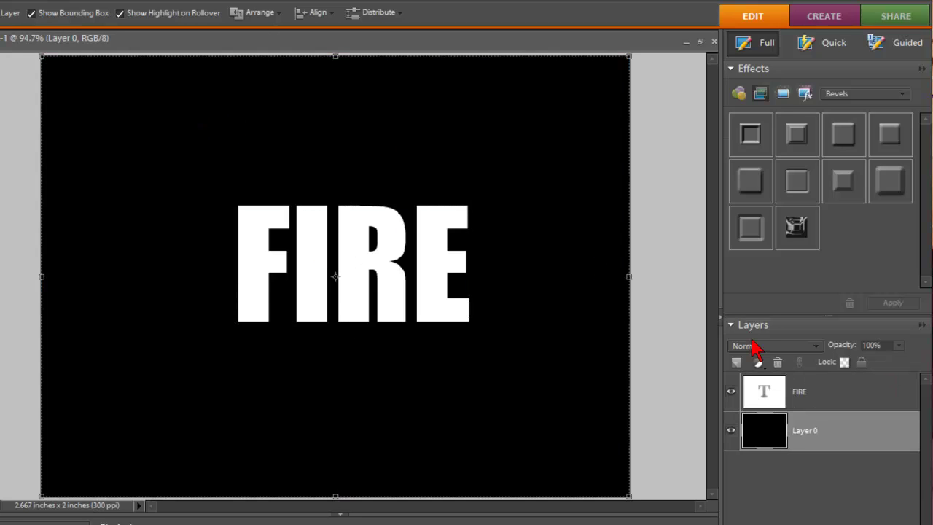
pyautogui.moveTo(783, 363)
pyautogui.mouseDown()
pyautogui.moveTo(748, 362)
pyautogui.moveTo(722, 380)
pyautogui.moveTo(746, 413)
pyautogui.moveTo(807, 414)
pyautogui.moveTo(835, 380)
pyautogui.moveTo(738, 368)
pyautogui.mouseUp()
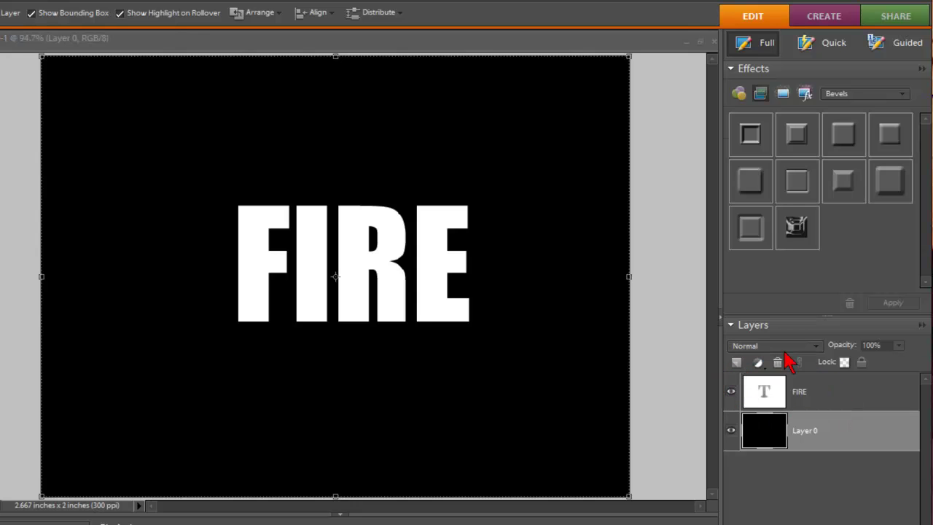
pyautogui.click(813, 397)
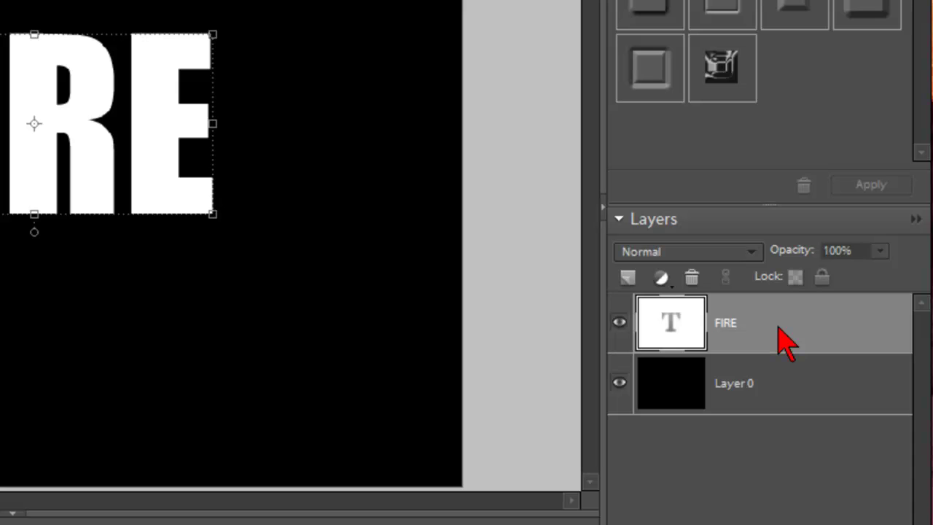
pyautogui.rightClick(778, 328)
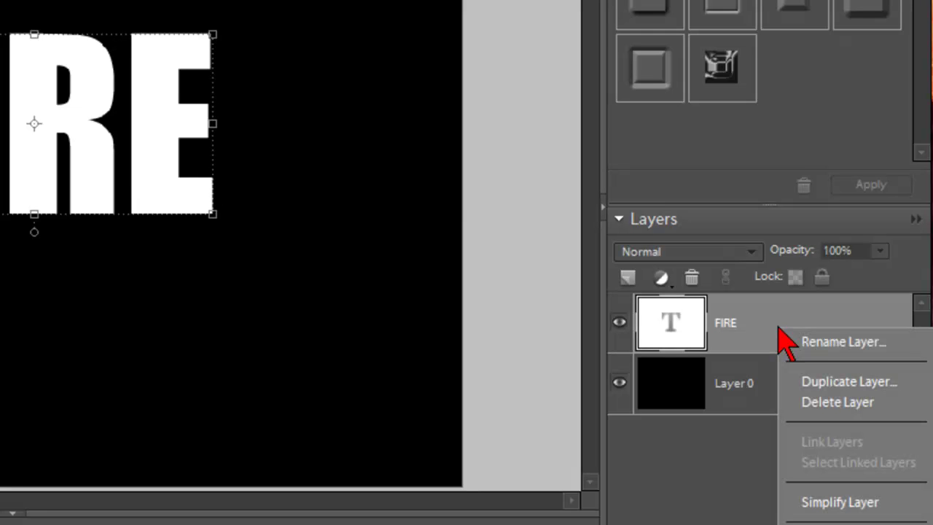
pyautogui.click(829, 382)
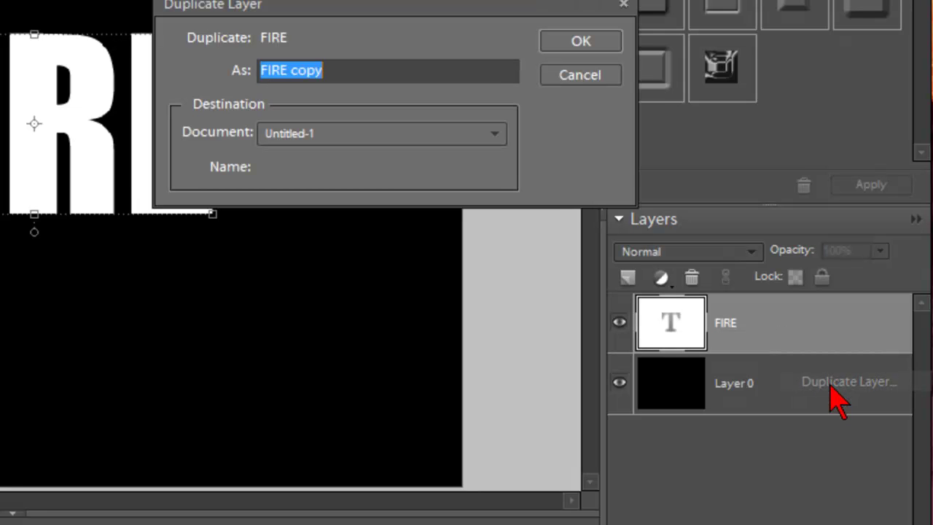
pyautogui.click(612, 48)
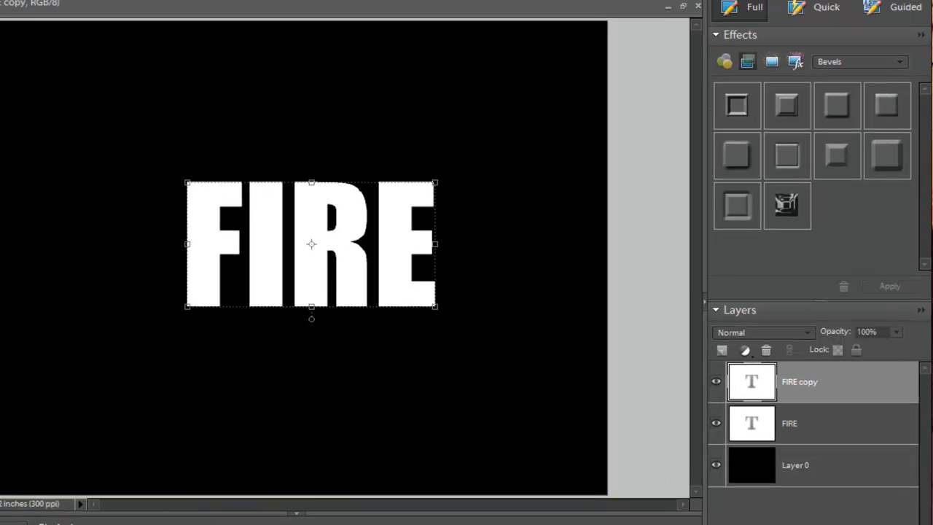
# Recolour the FIRE copy text black, commit it, and hide the FIRE copy layer.
pyautogui.click(856, 440)
pyautogui.click(856, 402)
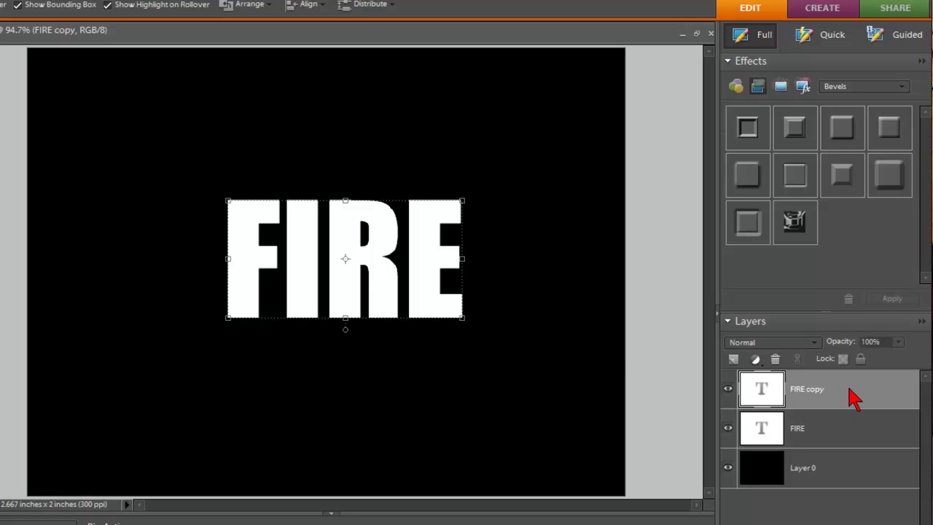
pyautogui.press('t')
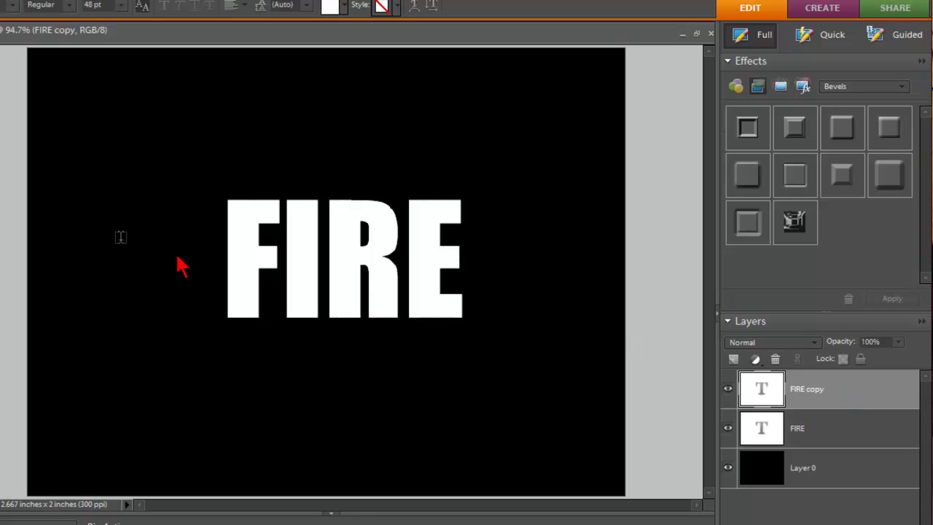
pyautogui.moveTo(223, 261); pyautogui.dragTo(441, 279)
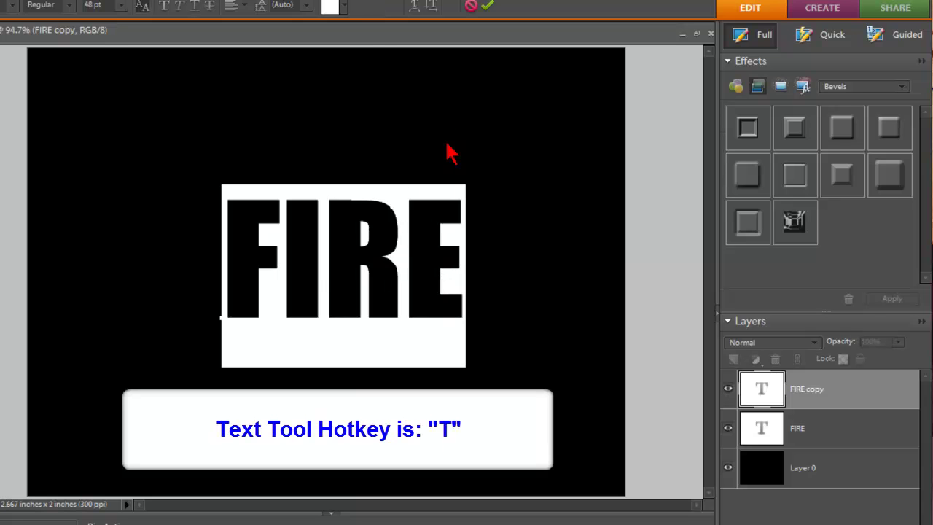
pyautogui.click(344, 8)
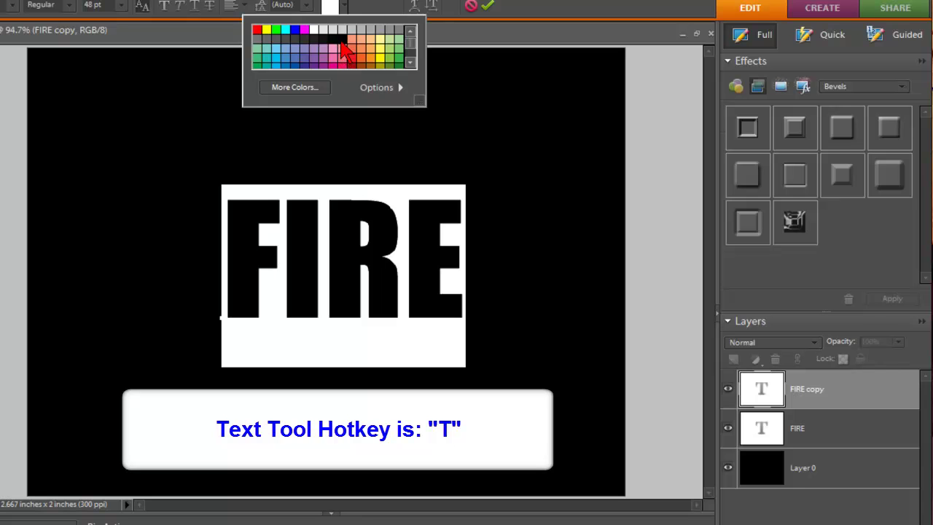
pyautogui.click(341, 39)
pyautogui.click(487, 6)
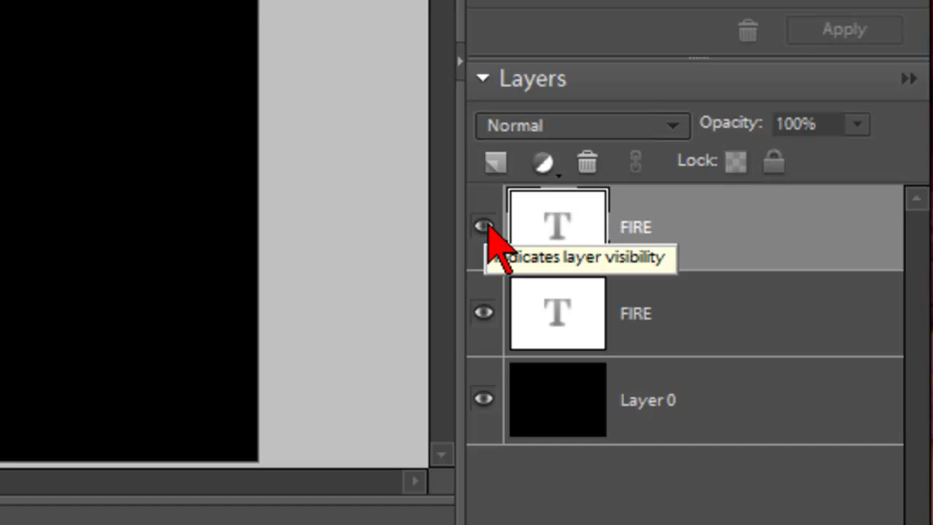
pyautogui.click(482, 227)
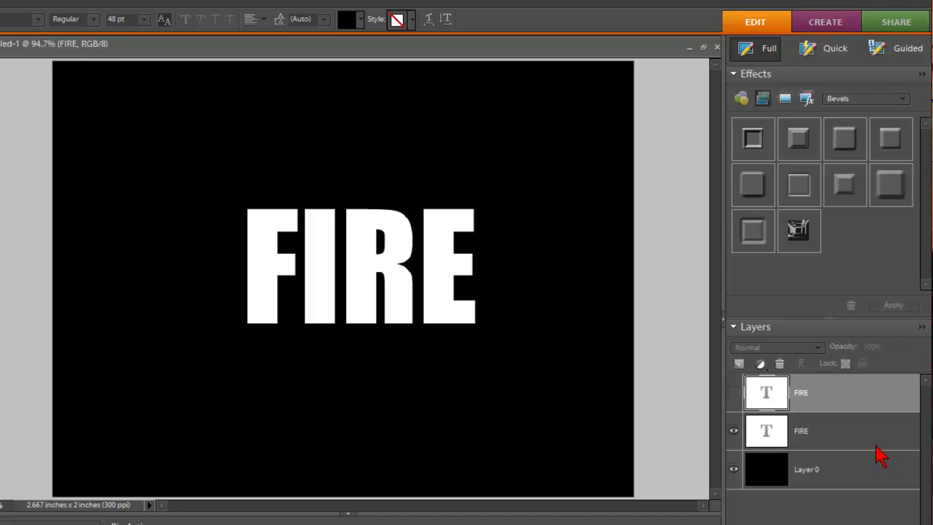
# Select the white FIRE layer plus Layer 0 and merge them with Ctrl+E.
pyautogui.click(870, 440)
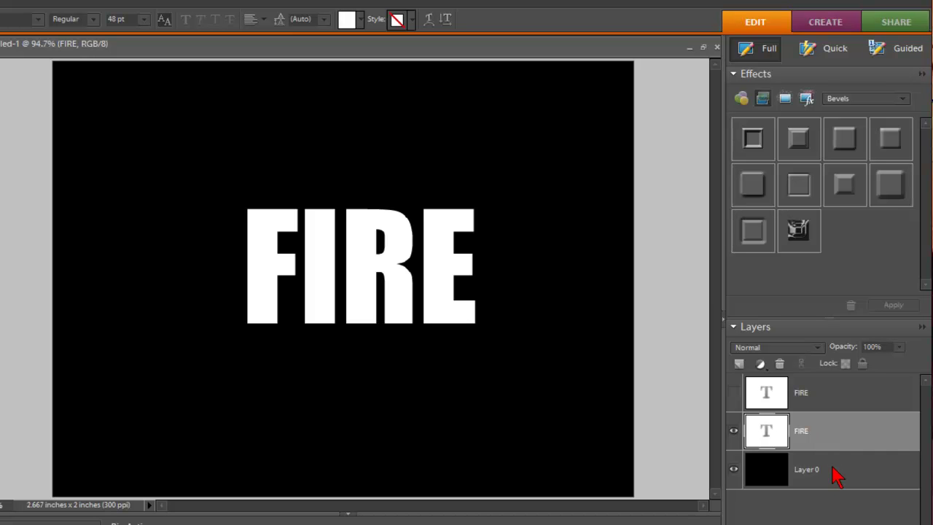
pyautogui.keyDown('ctrl'); pyautogui.click(837, 475); pyautogui.keyUp('ctrl')
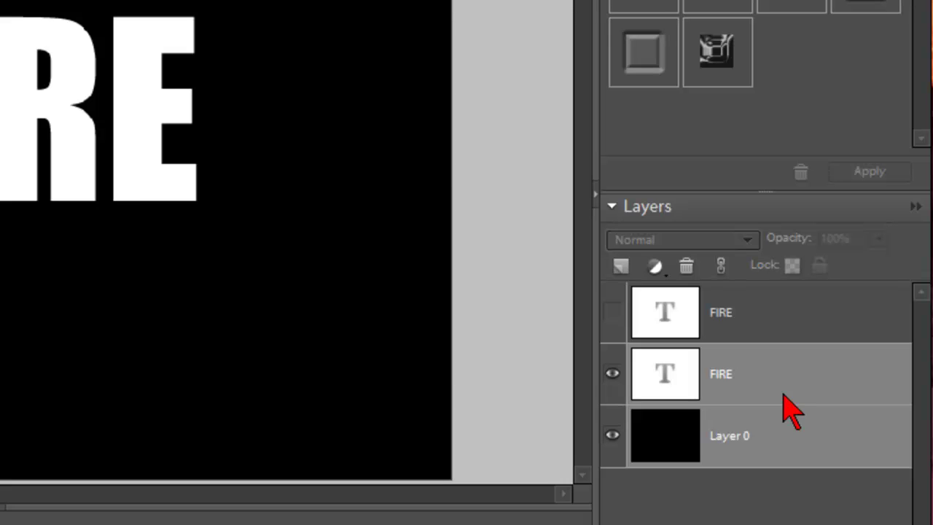
pyautogui.hotkey('ctrl', 'e')
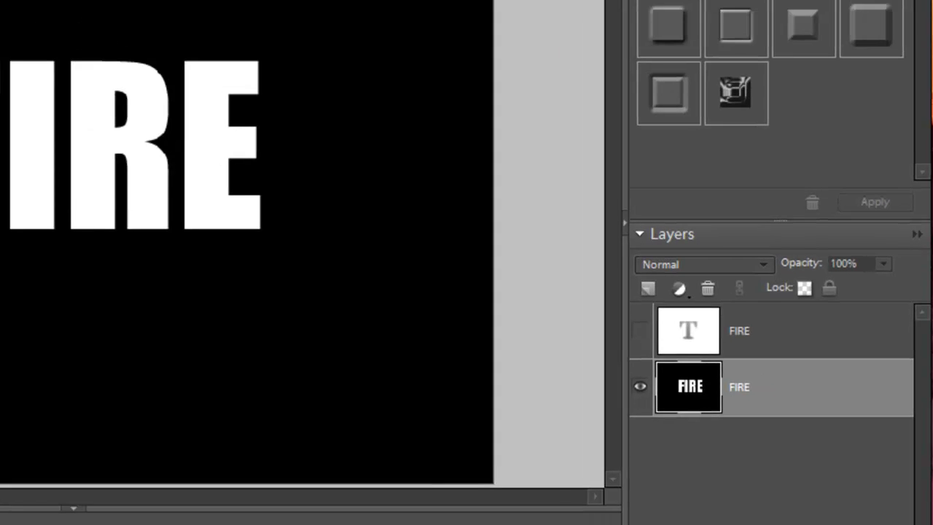
# Rotate the image 90° Right into a portrait canvas.
pyautogui.click(111, 2)
pyautogui.moveTo(128, 22)
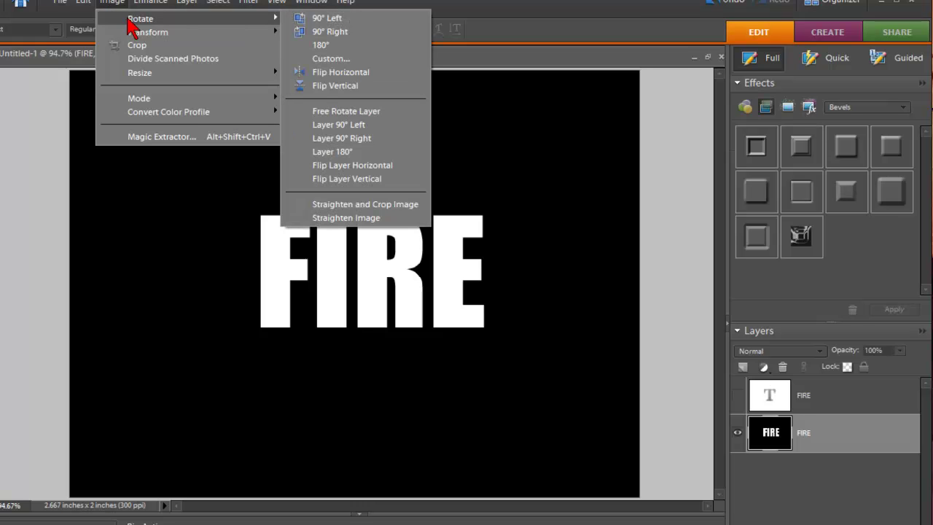
pyautogui.click(329, 32)
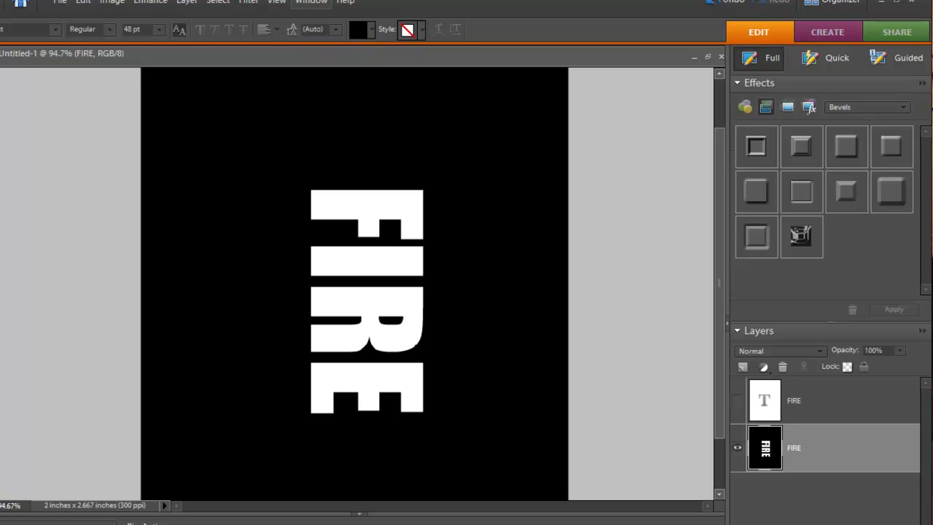
# Apply the Wind filter (Method Wind, From the Left), then repeat it twice with Ctrl+F.
pyautogui.click(253, 4)
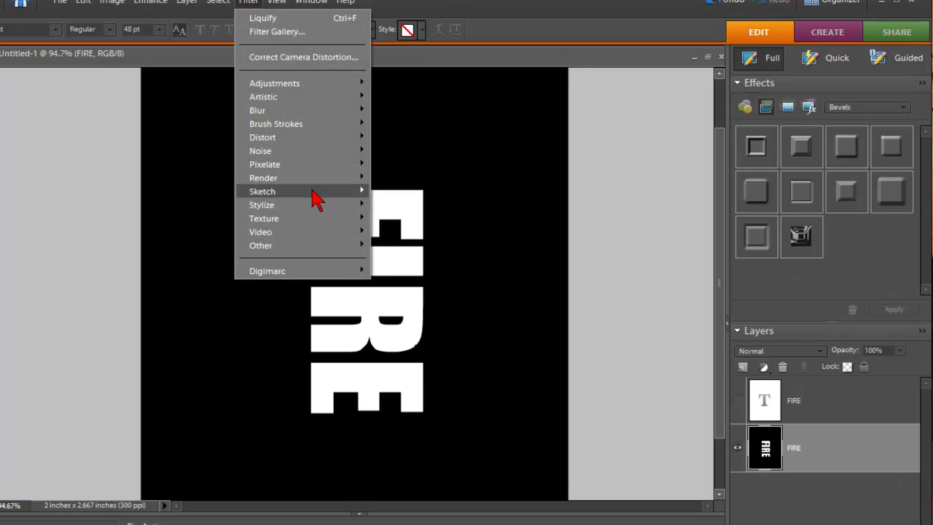
pyautogui.moveTo(316, 205)
pyautogui.click(429, 313)
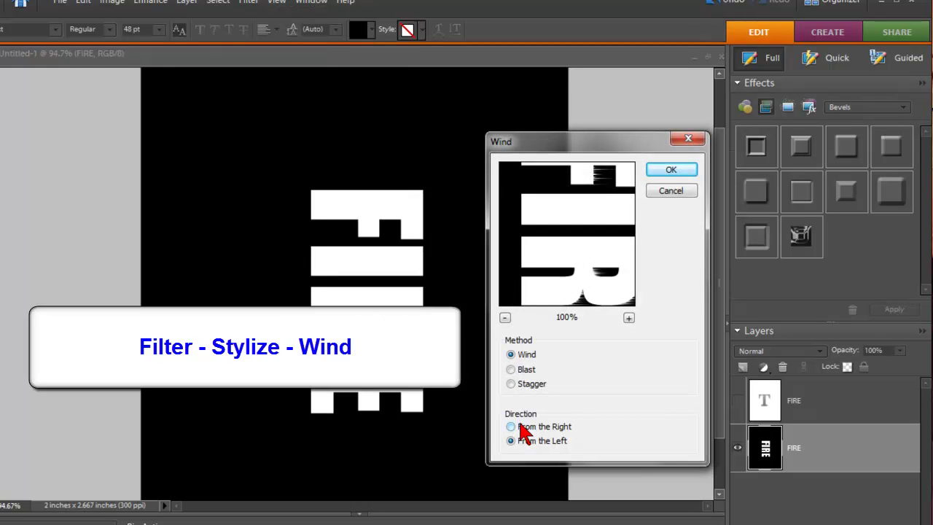
pyautogui.click(520, 427)
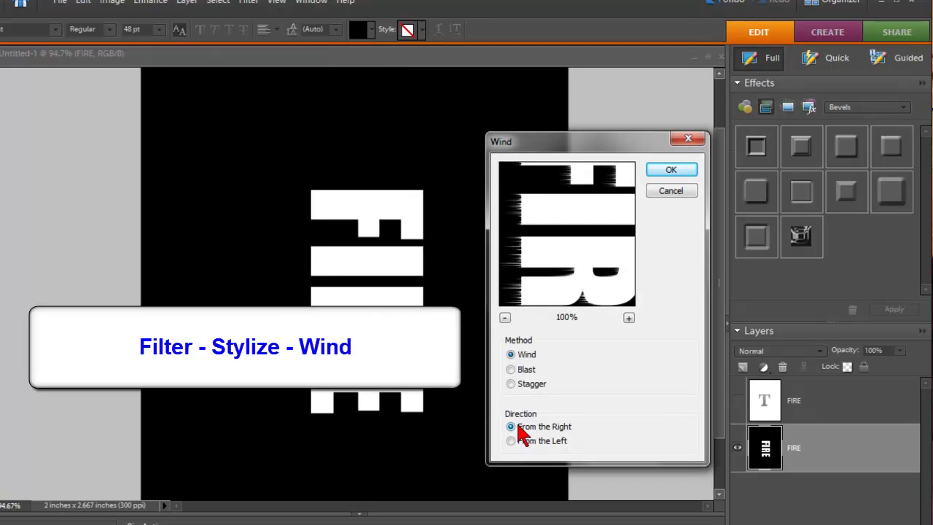
pyautogui.click(511, 442)
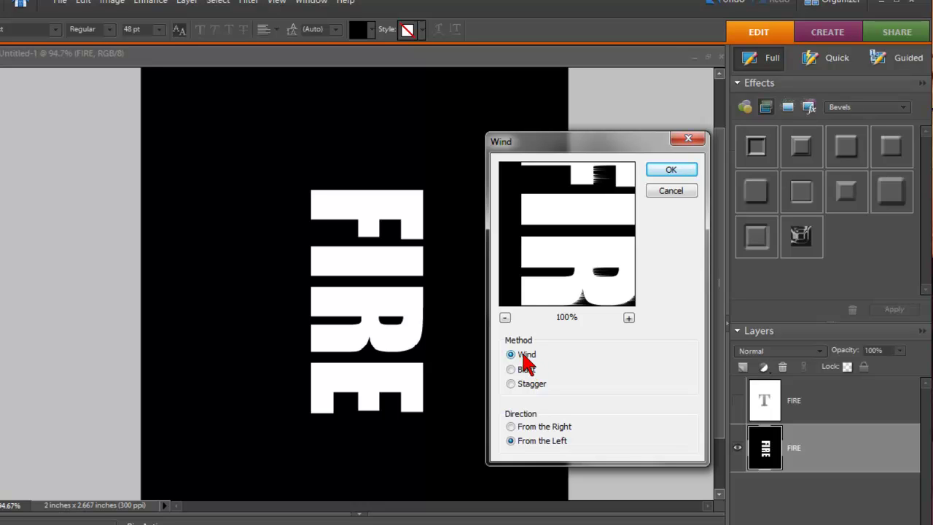
pyautogui.click(667, 172)
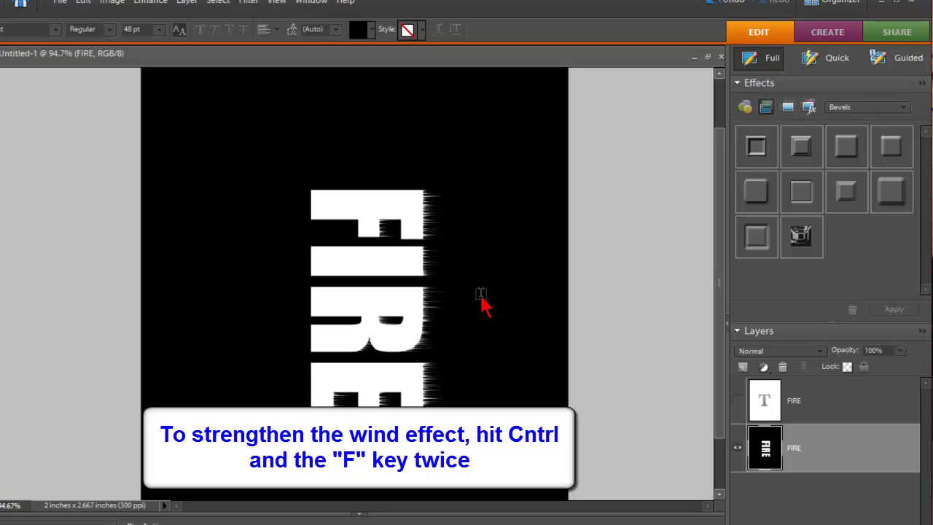
pyautogui.hotkey('ctrl', 'f')
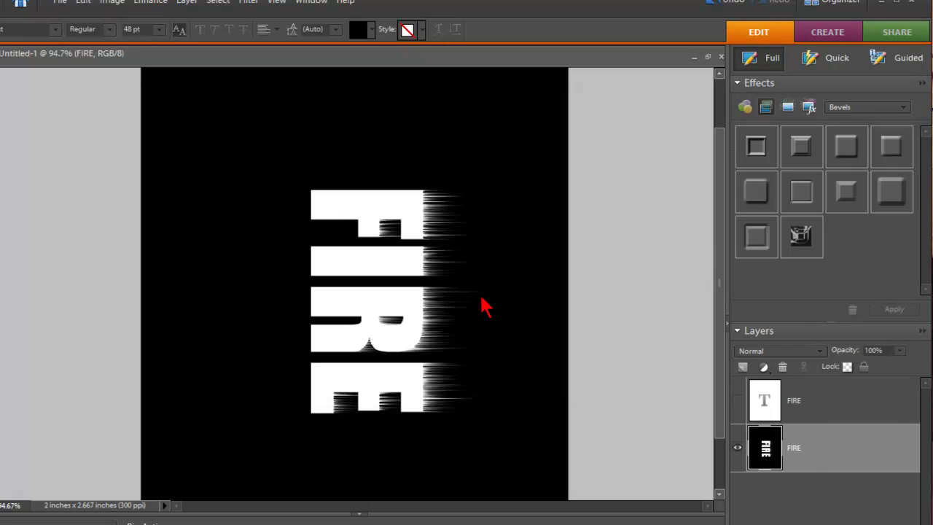
pyautogui.hotkey('ctrl', 'f')
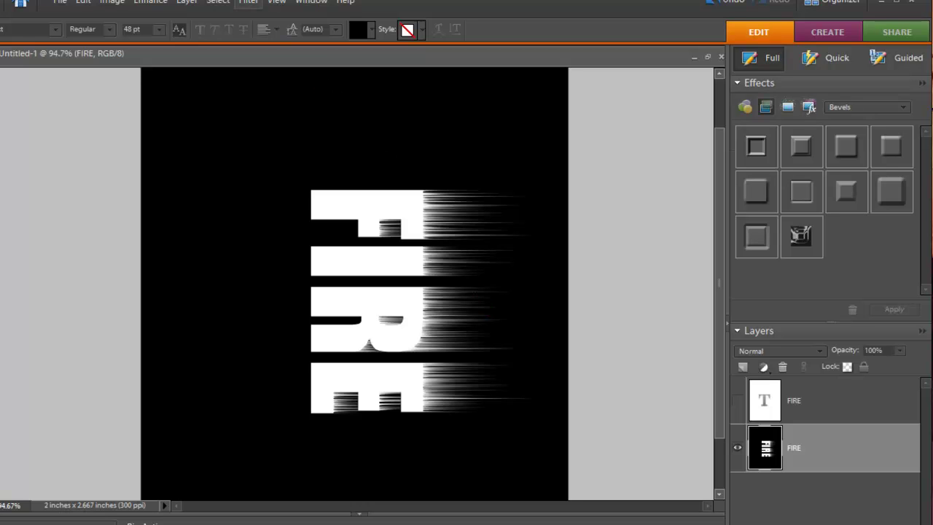
# Rotate the image 90° Left back to landscape.
pyautogui.click(120, 4)
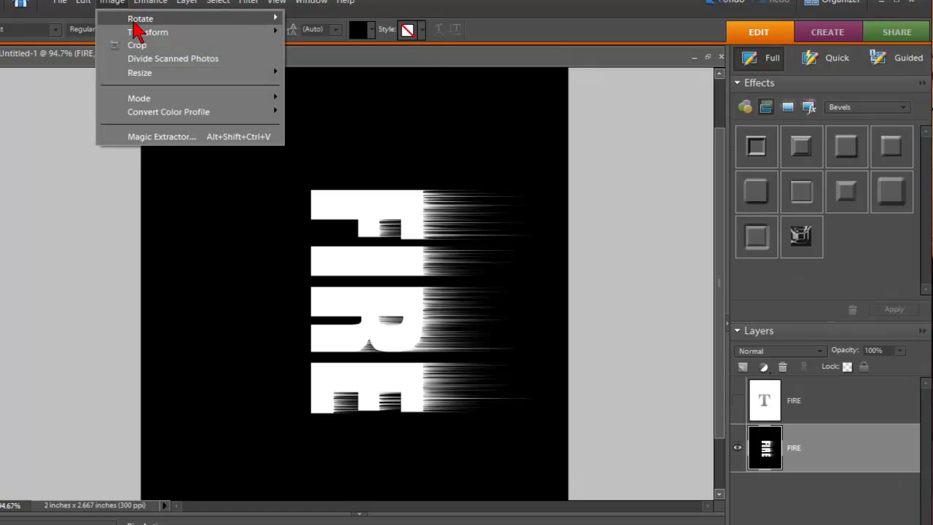
pyautogui.moveTo(173, 19)
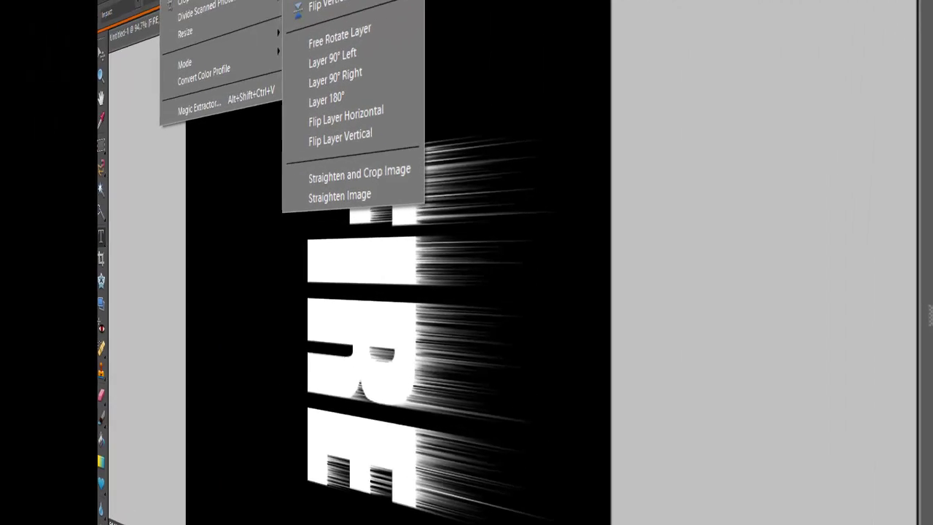
pyautogui.click(335, 123)
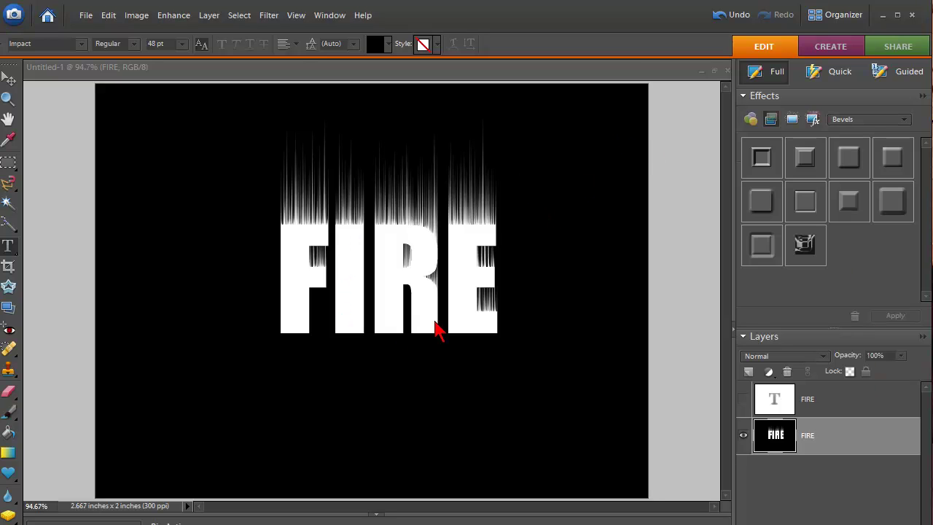
# Apply a Gaussian Blur with a 1.0-pixel radius.
pyautogui.click(260, 21)
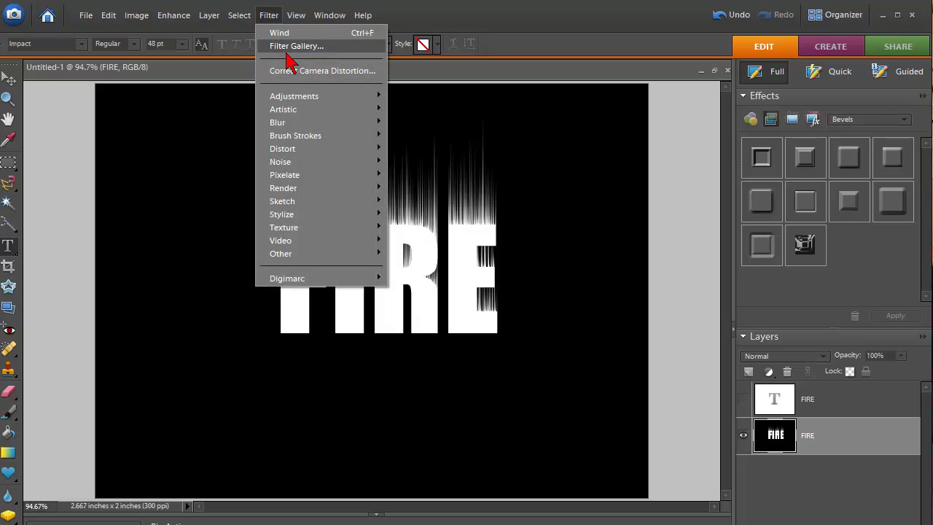
pyautogui.moveTo(313, 123)
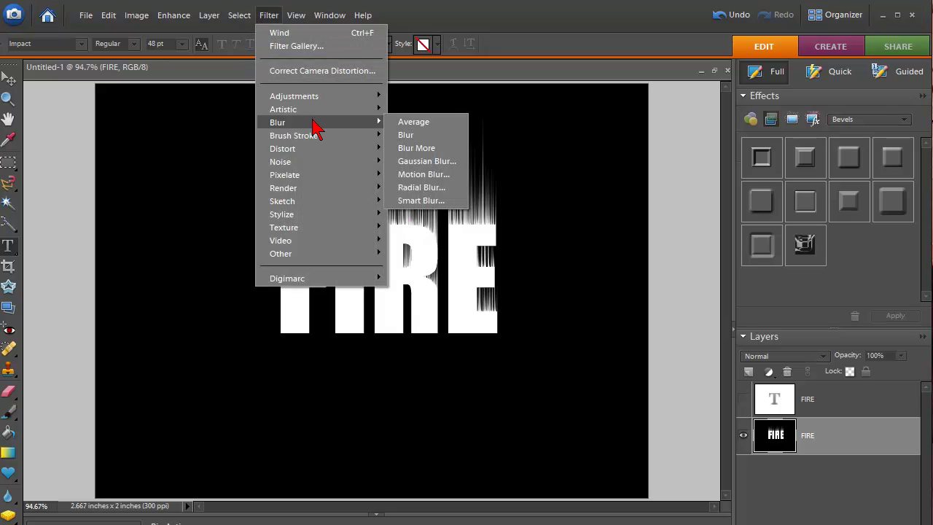
pyautogui.click(431, 164)
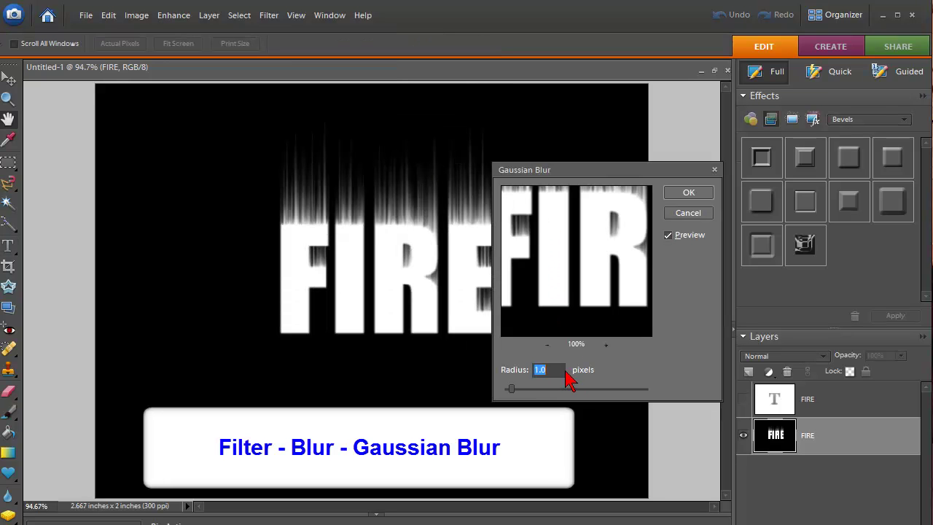
pyautogui.write('1.0')
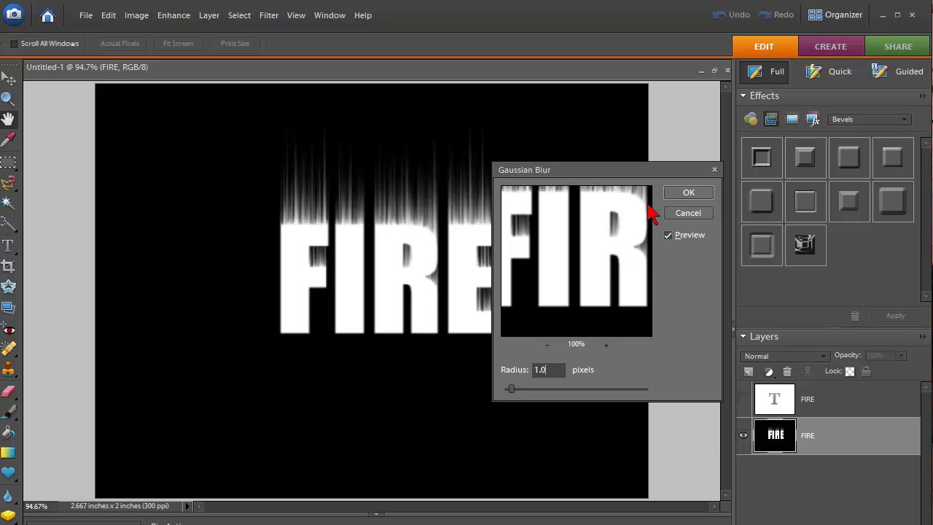
pyautogui.click(667, 193)
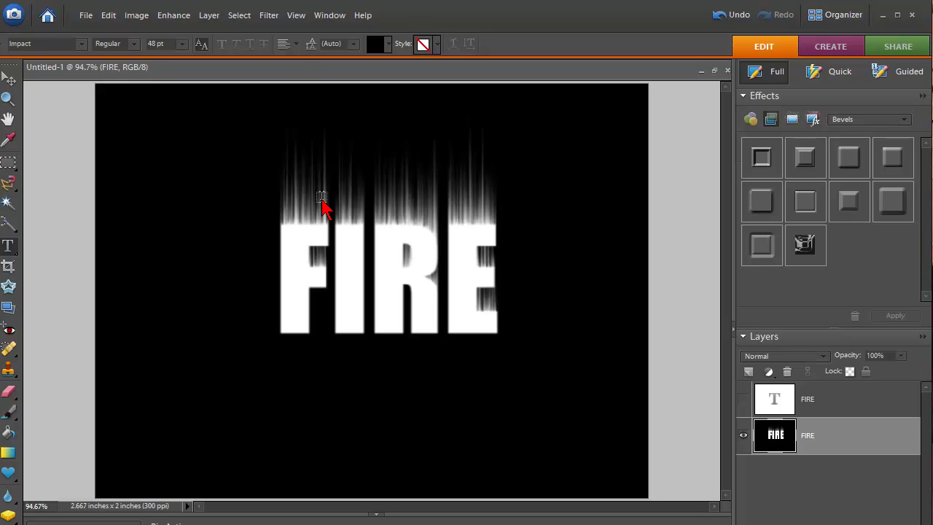
pyautogui.hotkey('ctrl', 'u')
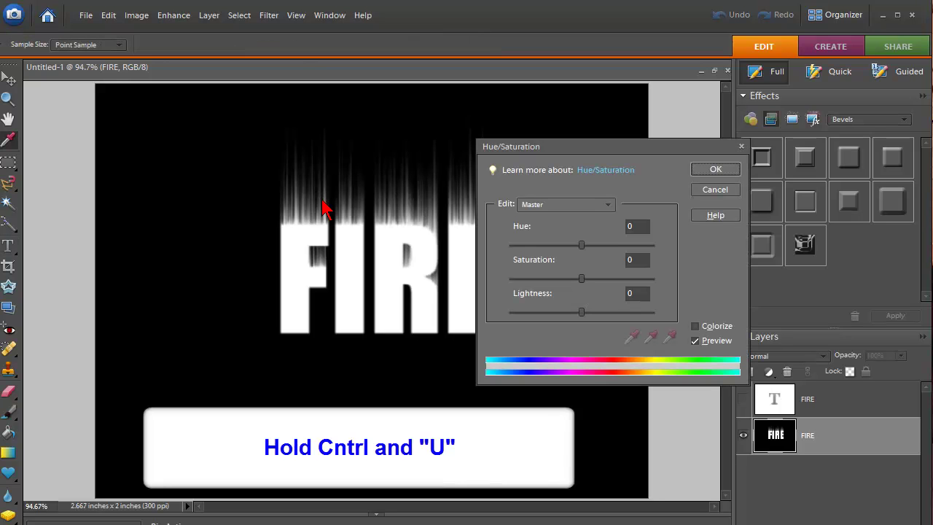
pyautogui.click(717, 189)
pyautogui.click(165, 17)
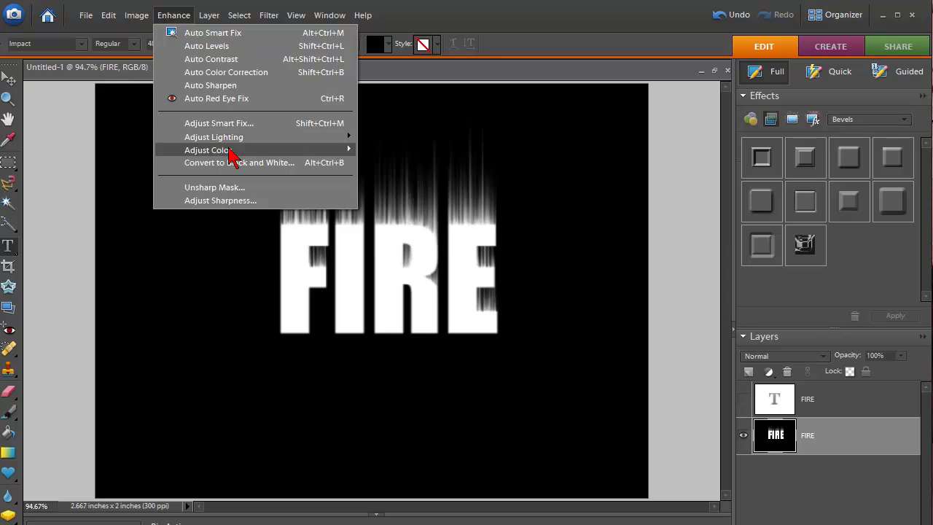
pyautogui.moveTo(230, 152)
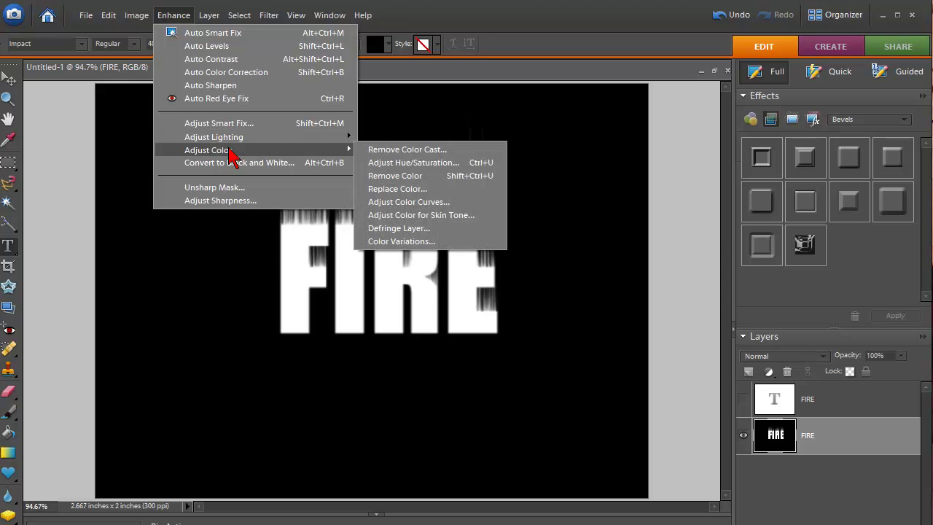
pyautogui.click(388, 165)
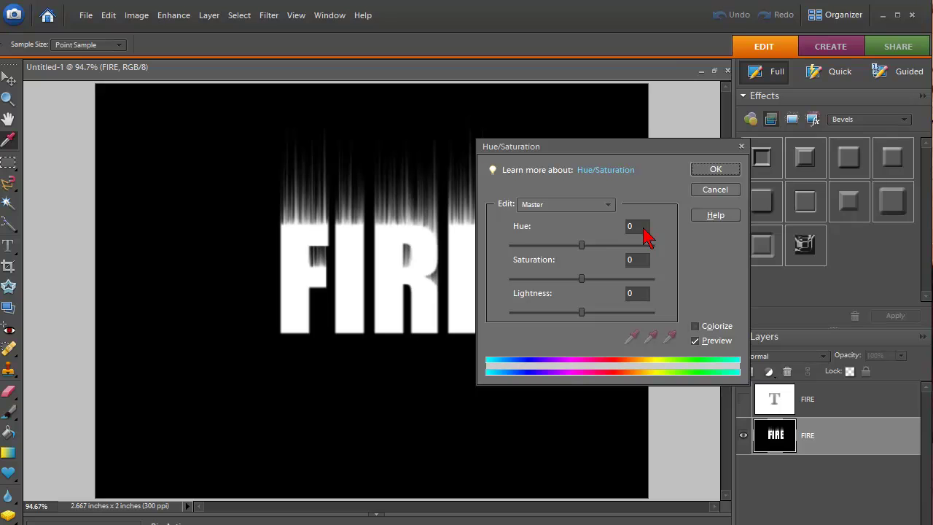
pyautogui.click(643, 229)
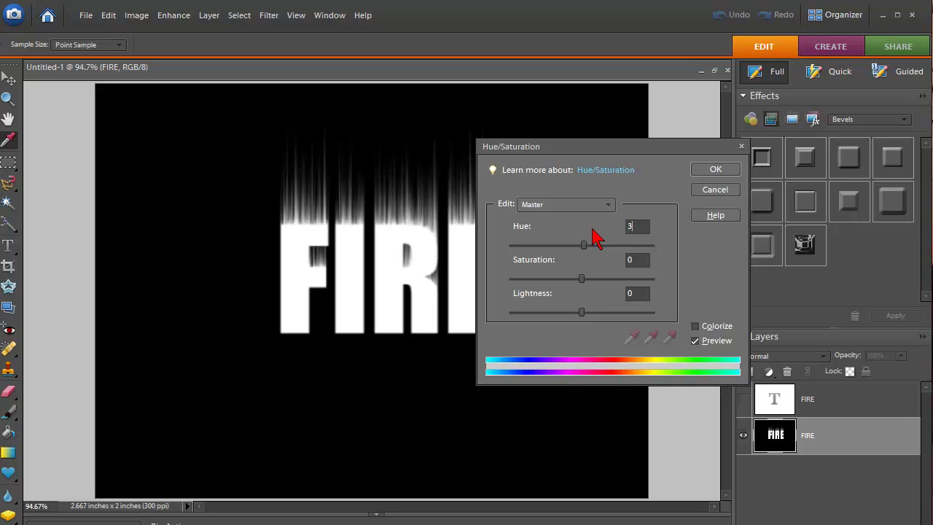
pyautogui.write('35')
pyautogui.click(646, 265)
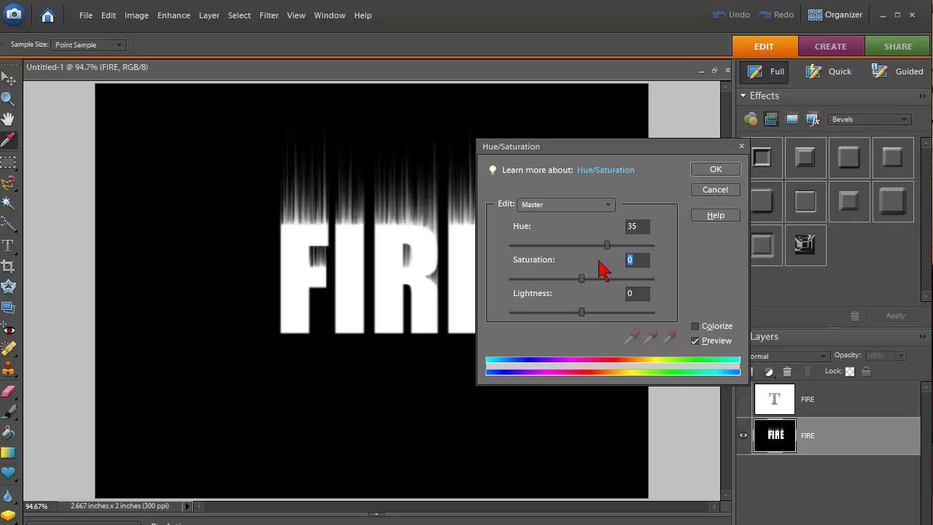
pyautogui.write('100')
pyautogui.click(714, 172)
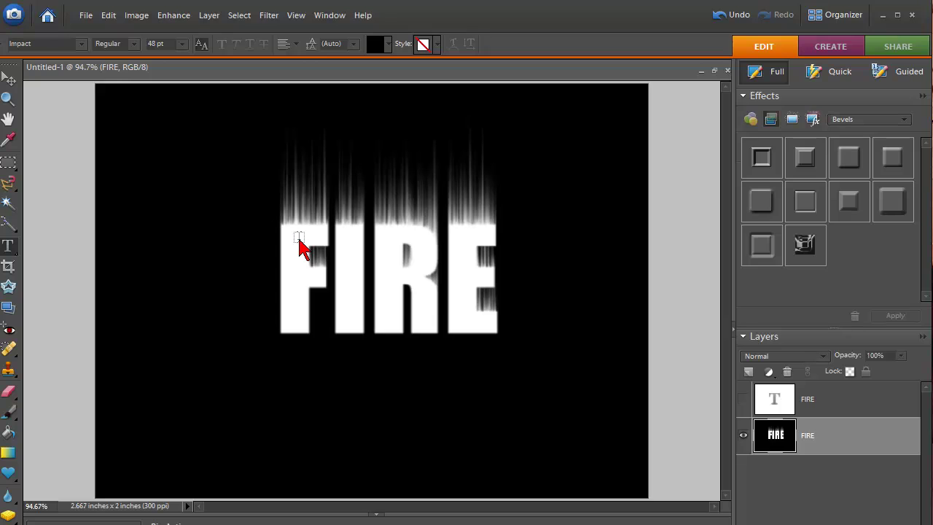
# Colorize the FIRE layer's flame streaks orange with Hue 35 and Saturation 100.
pyautogui.hotkey('ctrl', 'u')
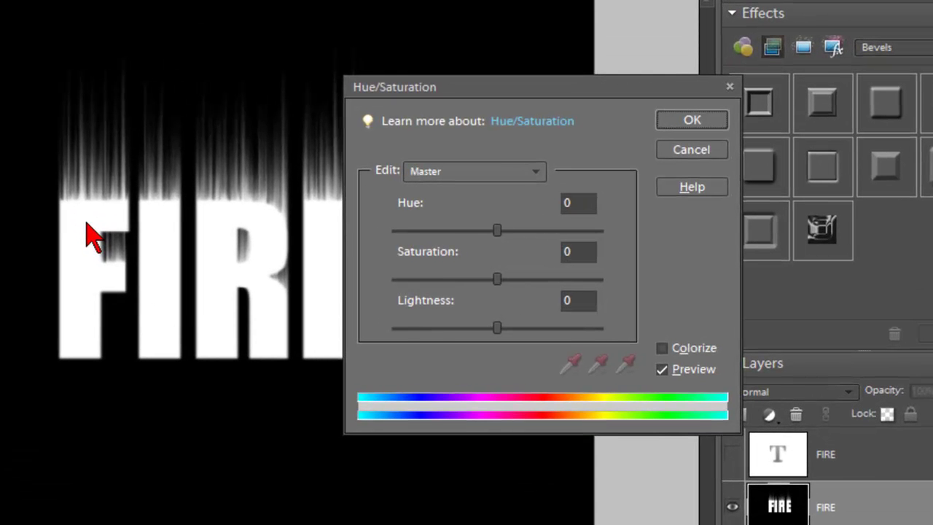
pyautogui.click(661, 350)
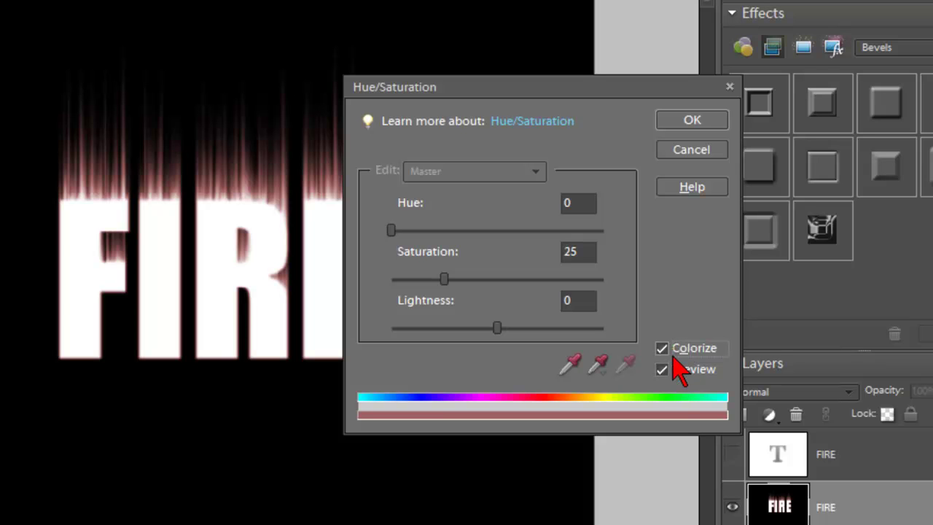
pyautogui.doubleClick(564, 206)
pyautogui.write('35')
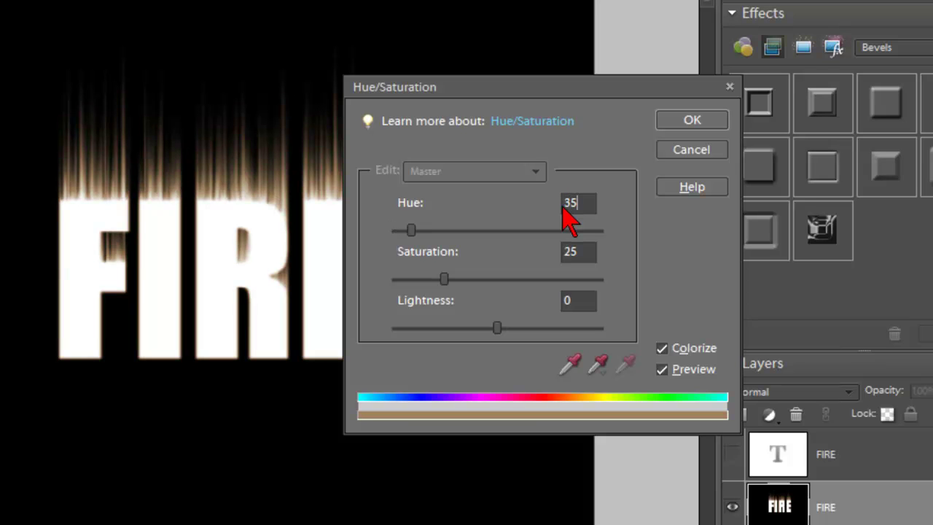
pyautogui.doubleClick(585, 252)
pyautogui.write('100')
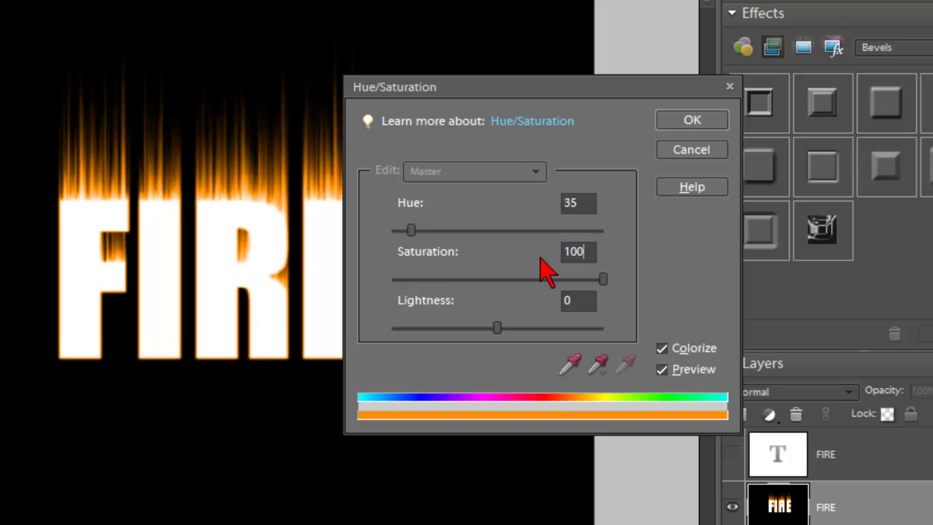
pyautogui.click(671, 124)
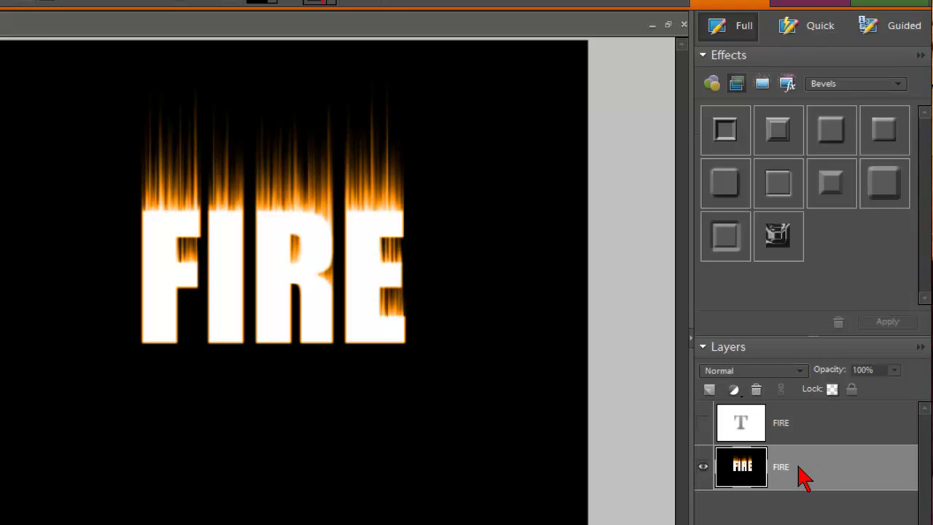
# Duplicate the FIRE layer to create a FIRE copy layer above it.
pyautogui.rightClick(788, 470)
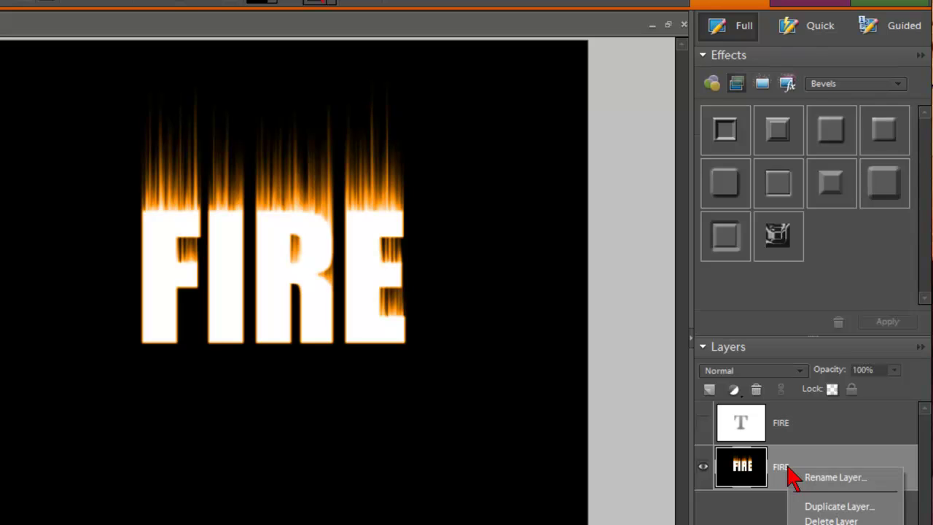
pyautogui.click(825, 505)
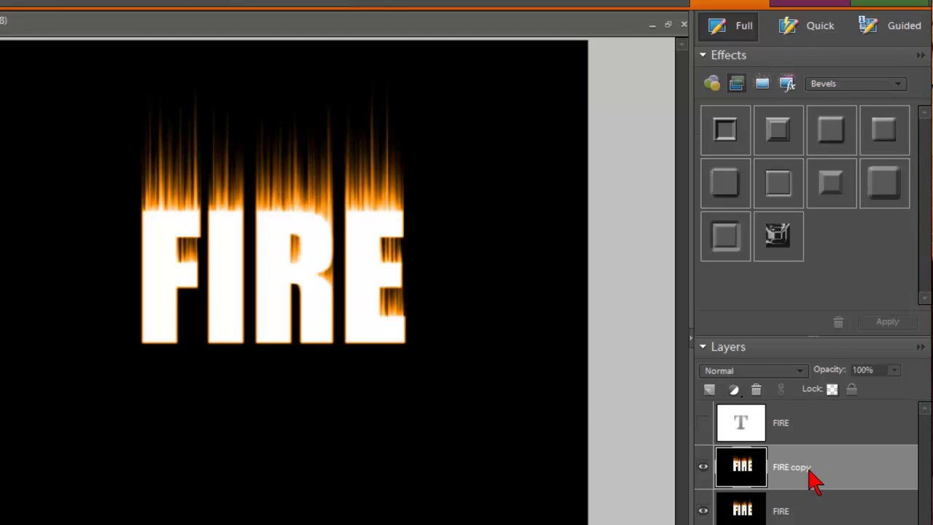
# Colorize the FIRE copy layer red with Hue 0 and Saturation 100.
pyautogui.hotkey('ctrl', 'u')
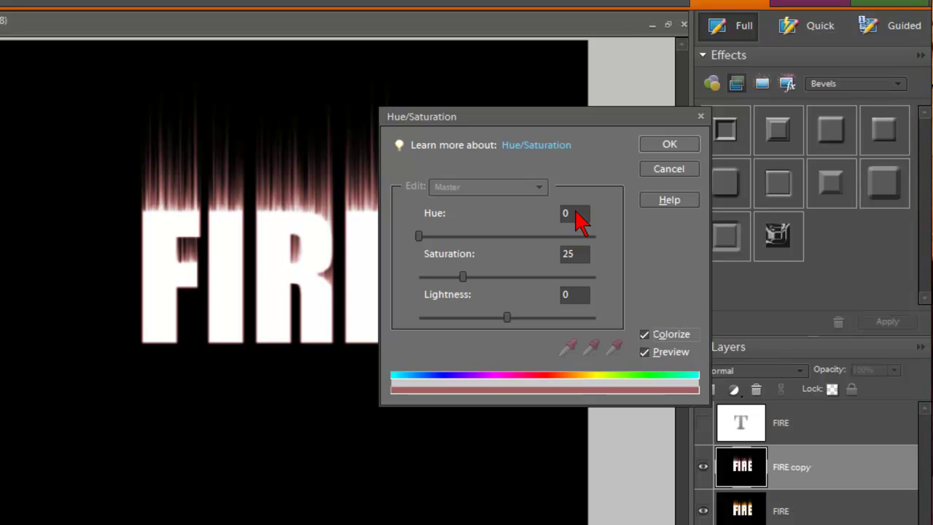
pyautogui.moveTo(585, 257); pyautogui.dragTo(558, 268)
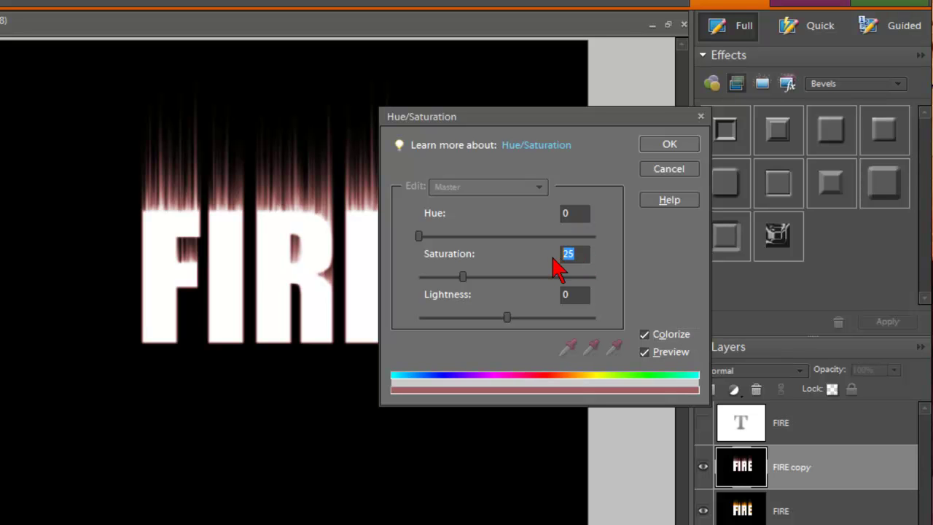
pyautogui.write('100')
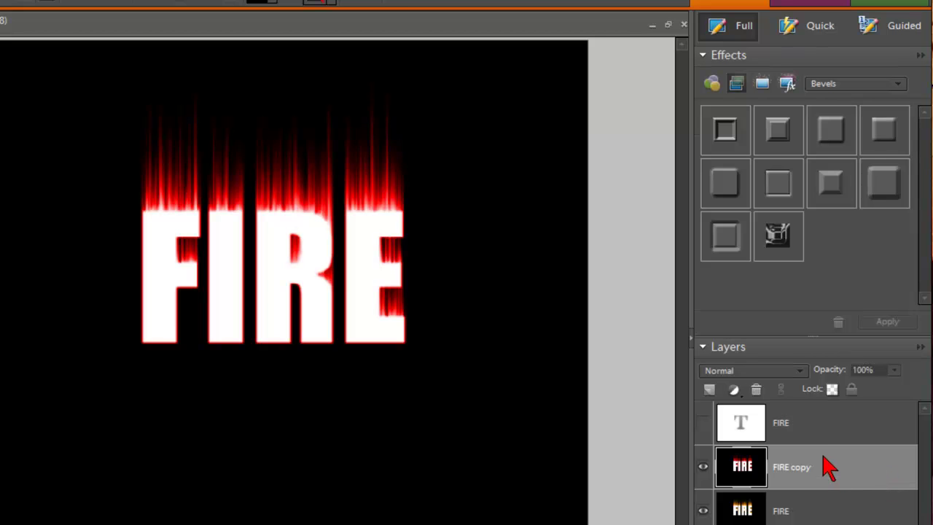
# Set the FIRE copy layer's blend mode to Color Dodge.
pyautogui.click(800, 372)
pyautogui.scroll(4, 801, 379)
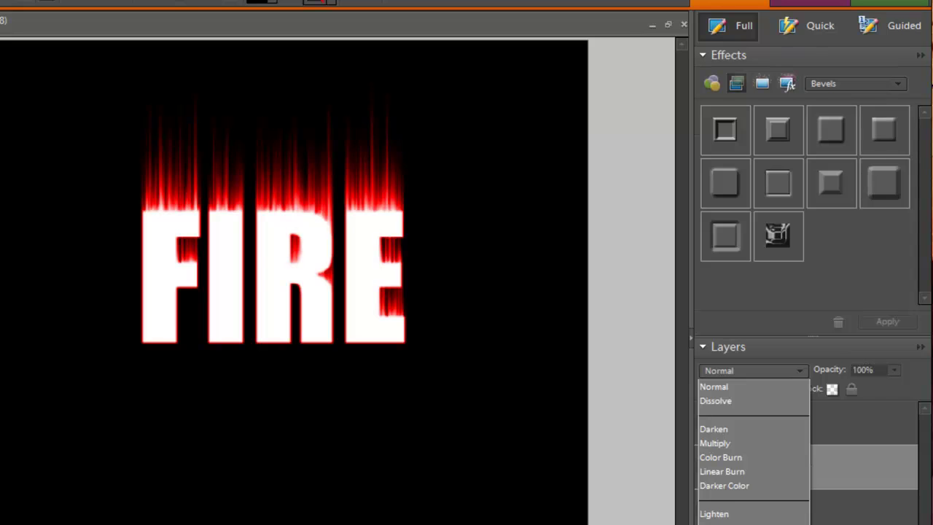
pyautogui.press('Down')
pyautogui.press('Down')
pyautogui.press('Down')
pyautogui.press('Down')
pyautogui.press('Down')
pyautogui.press('Down')
pyautogui.press('Down')
pyautogui.press('Down')
pyautogui.press('Down')
pyautogui.press('Return')
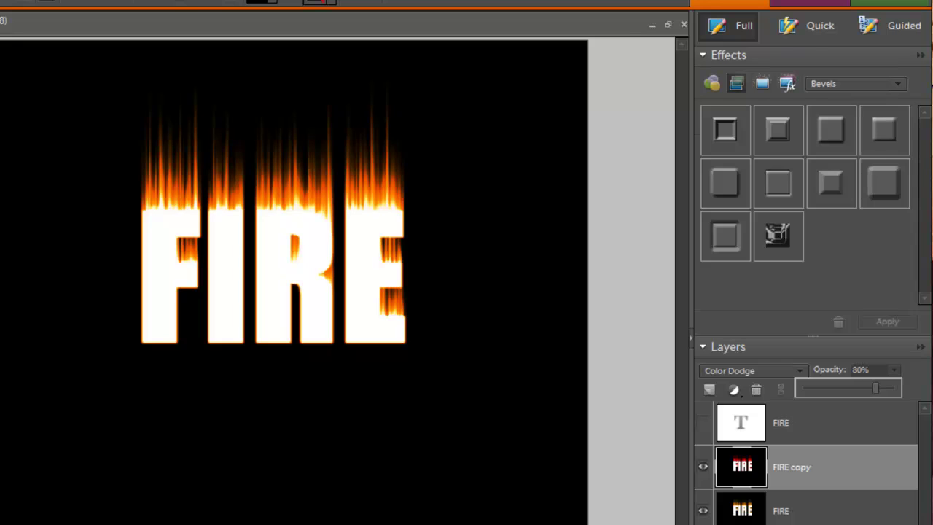
# Set FIRE copy opacity to 80% and merge it with the FIRE layer.
pyautogui.click(832, 483)
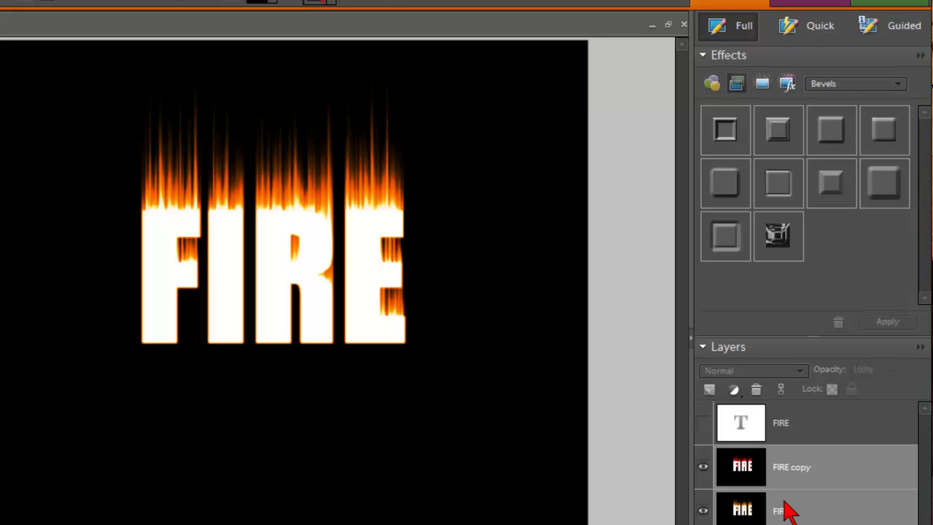
pyautogui.hotkey('ctrl', 'e')
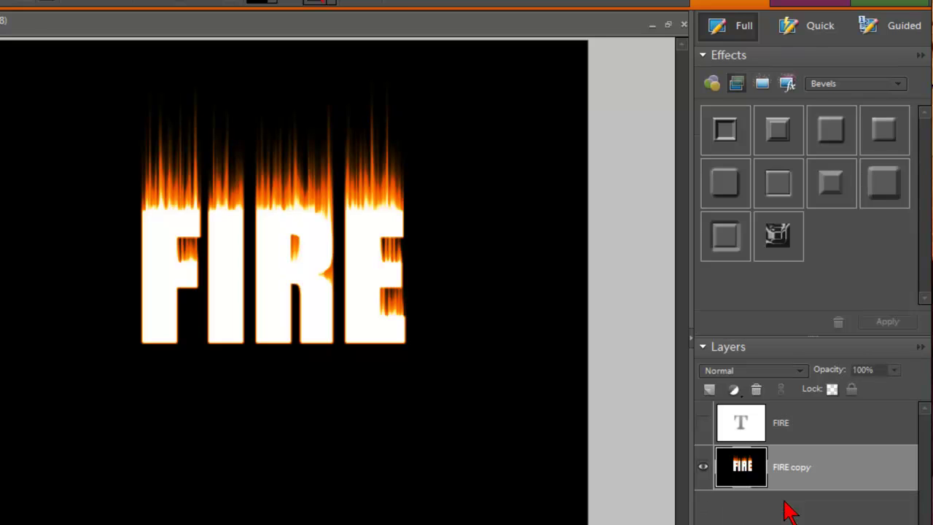